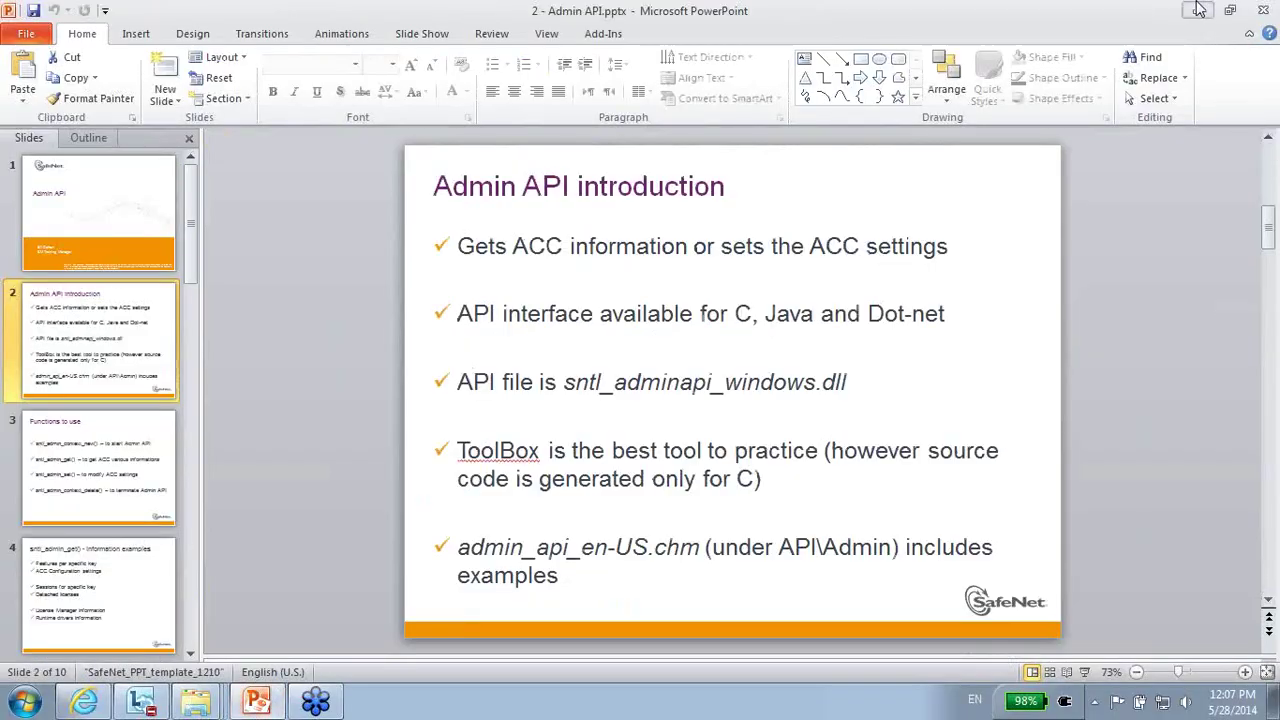
Step: Minimize the presentation and open the help file admin_api_en-US.chm from the Admin folder
click(1197, 11)
mouse_move(183, 688)
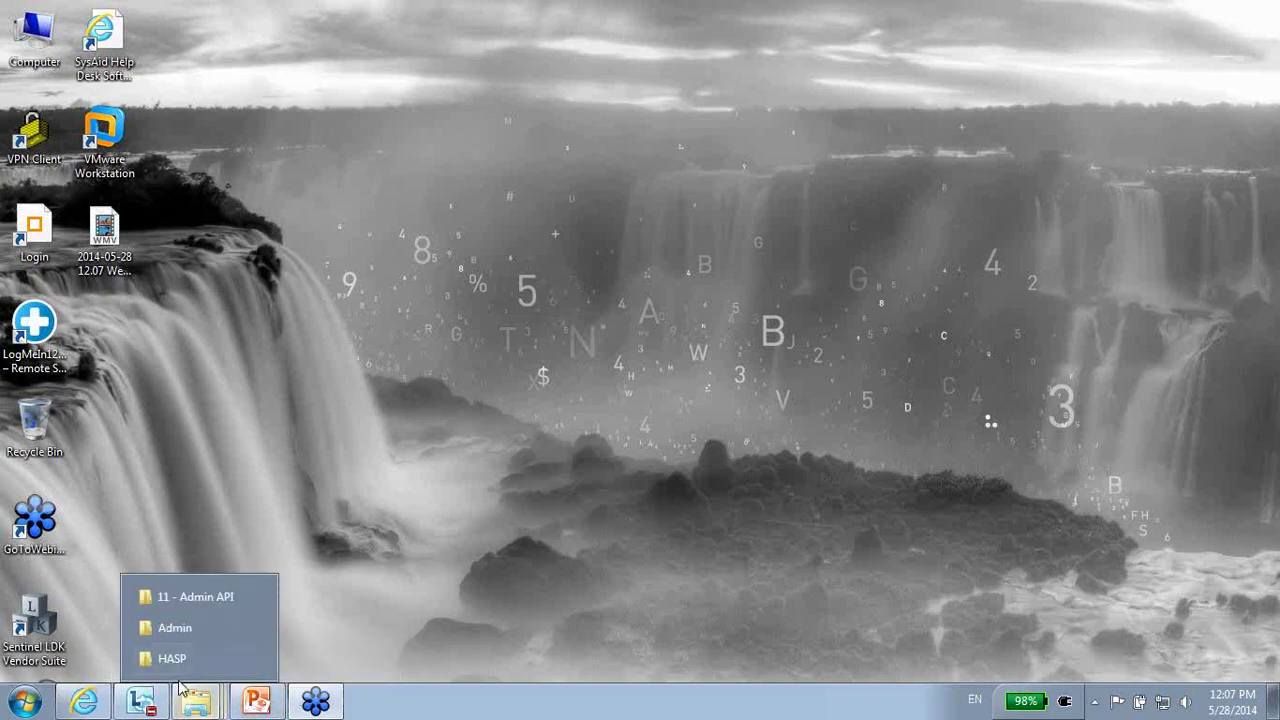
click(176, 628)
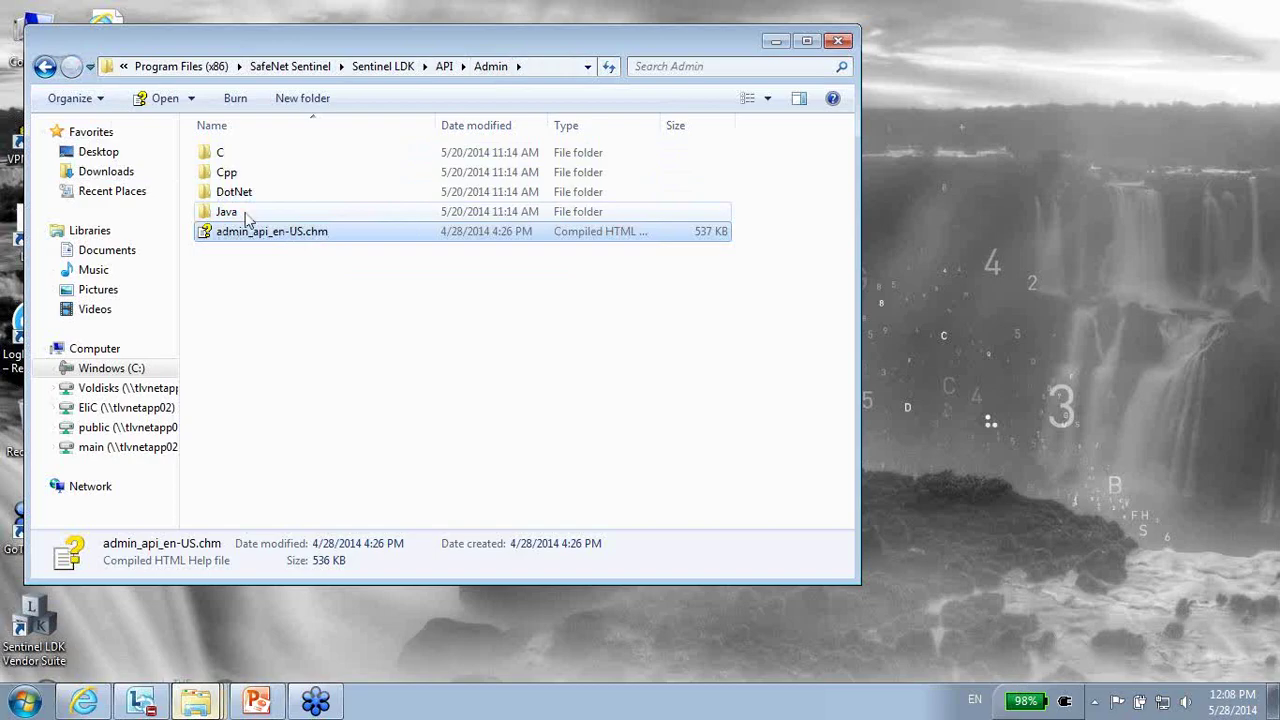
double_click(320, 240)
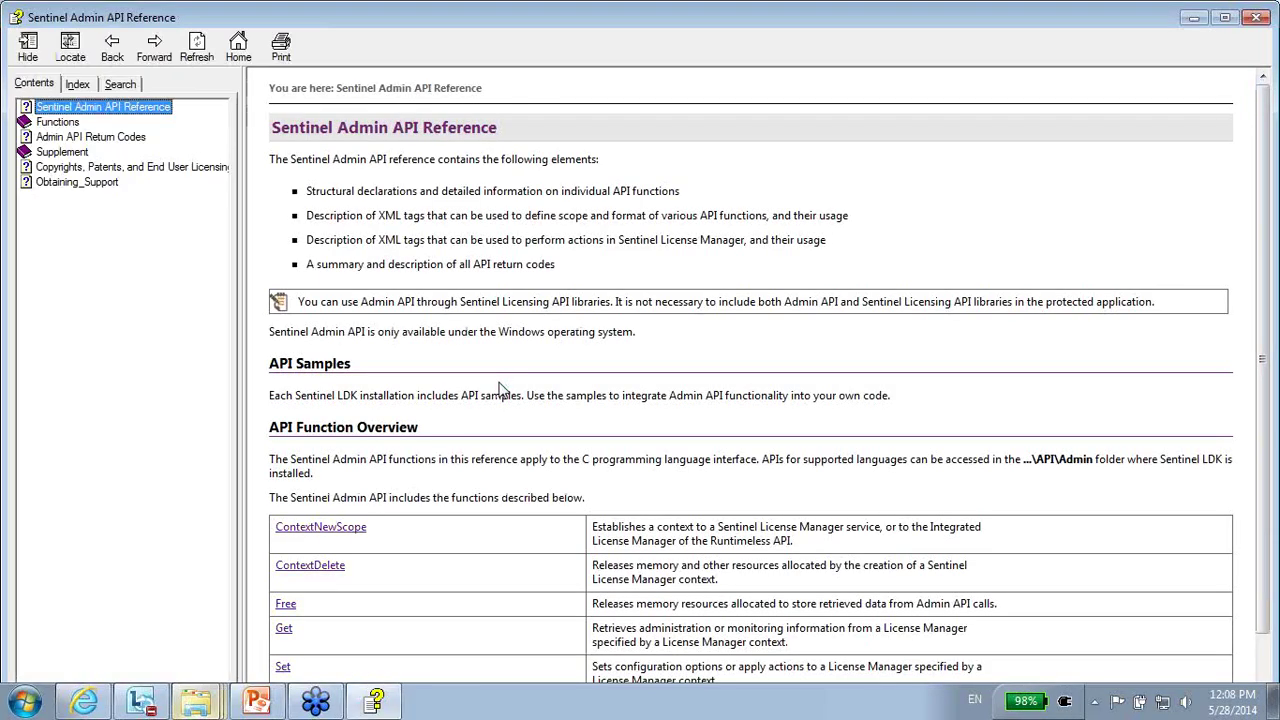
Step: Review the Supplement's examples of XML code for Admin API functions, including feature data retrieval and V2C file application, and close the help
click(64, 153)
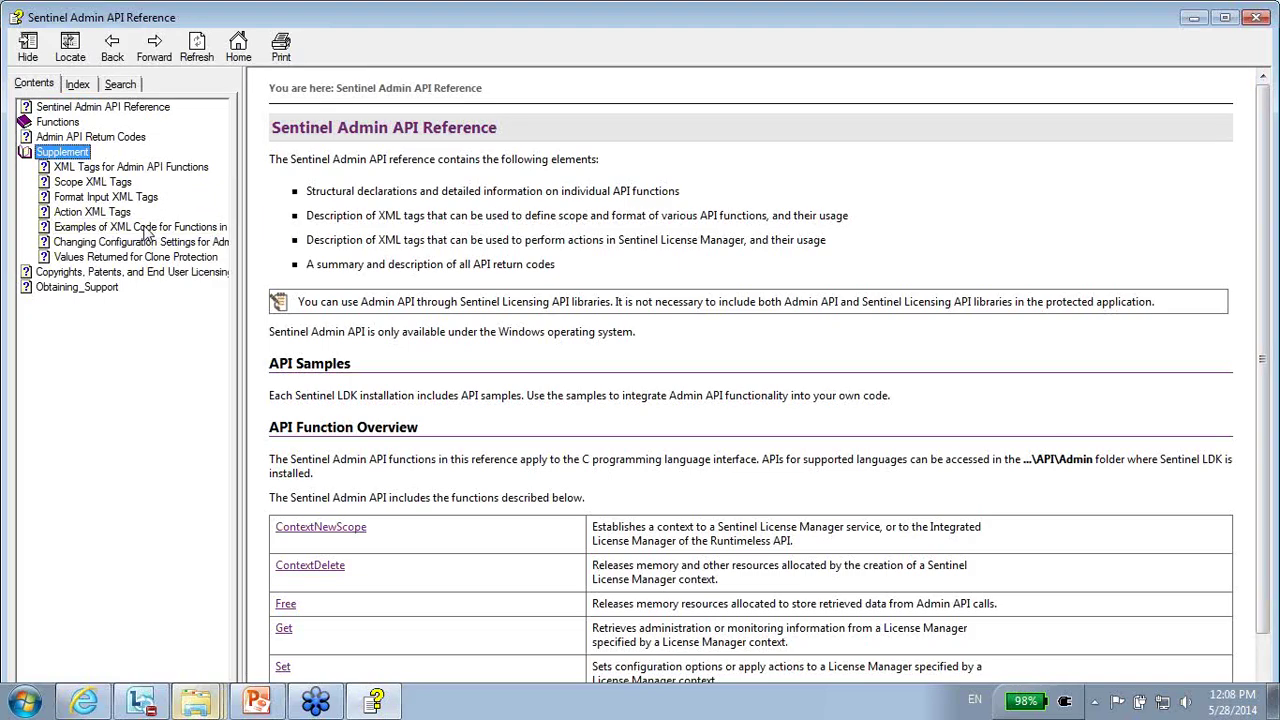
click(145, 230)
click(551, 304)
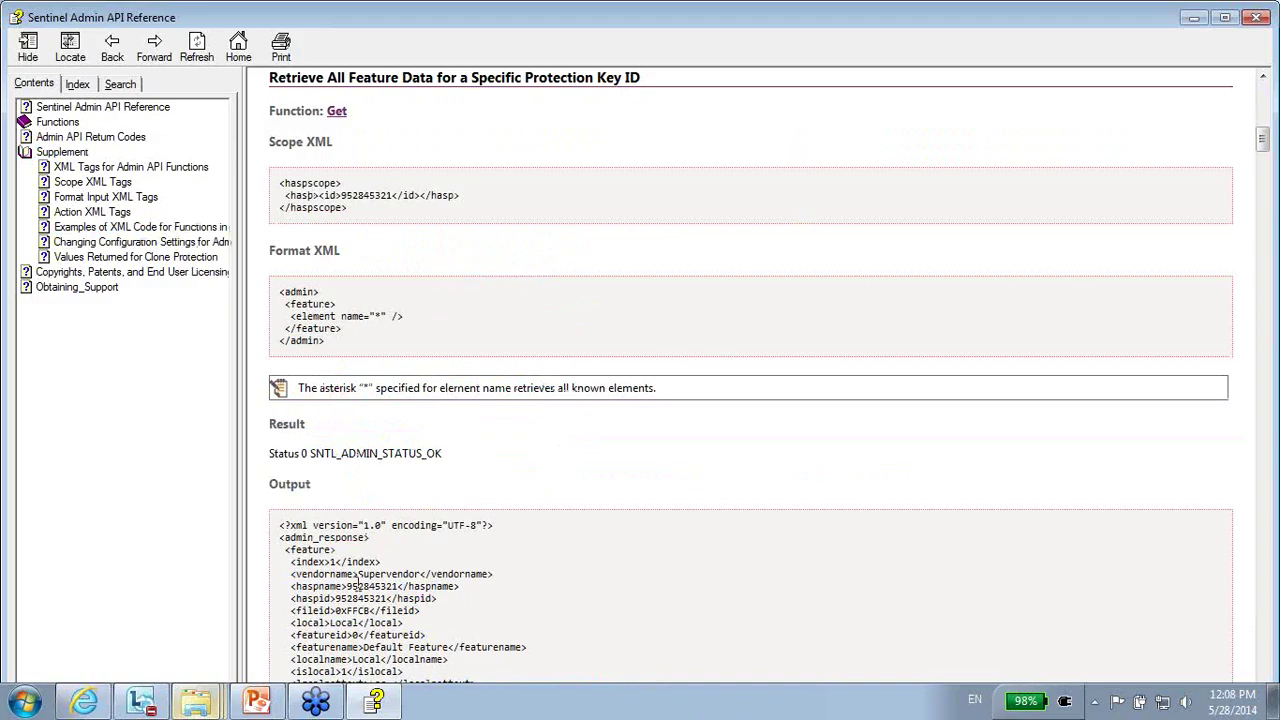
scroll(392, 290, down, 3)
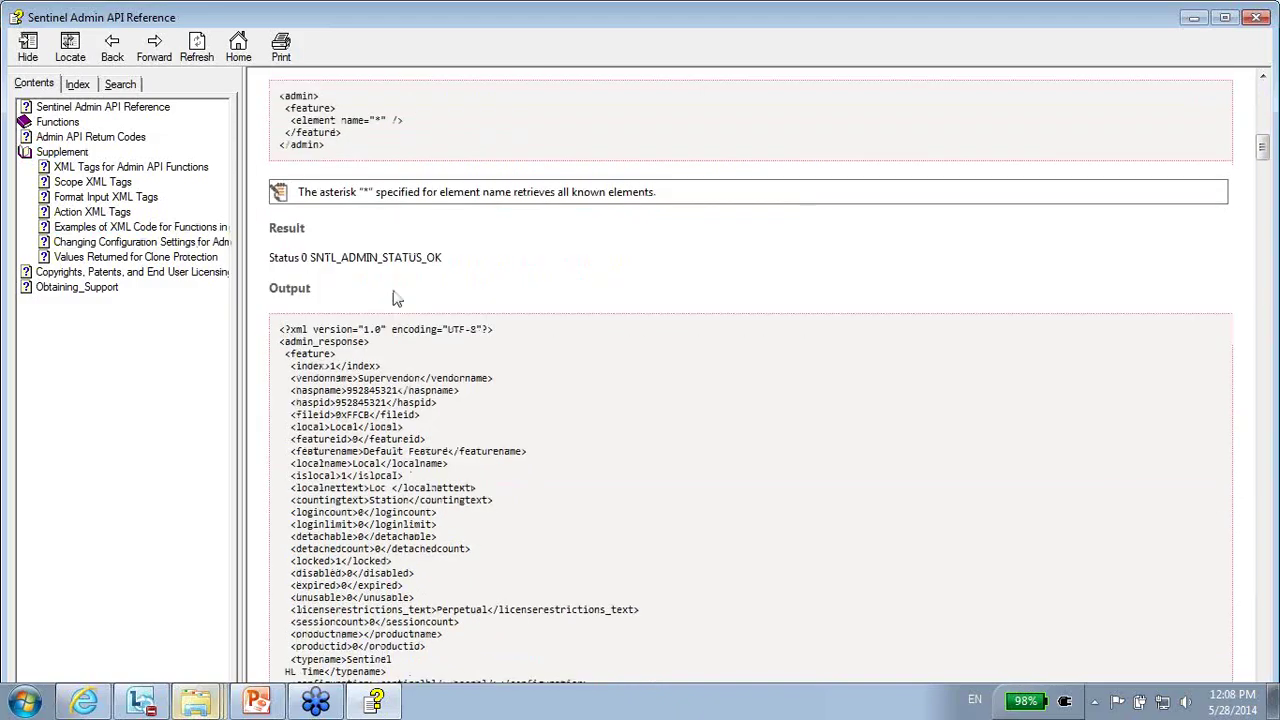
scroll(392, 295, down, 20)
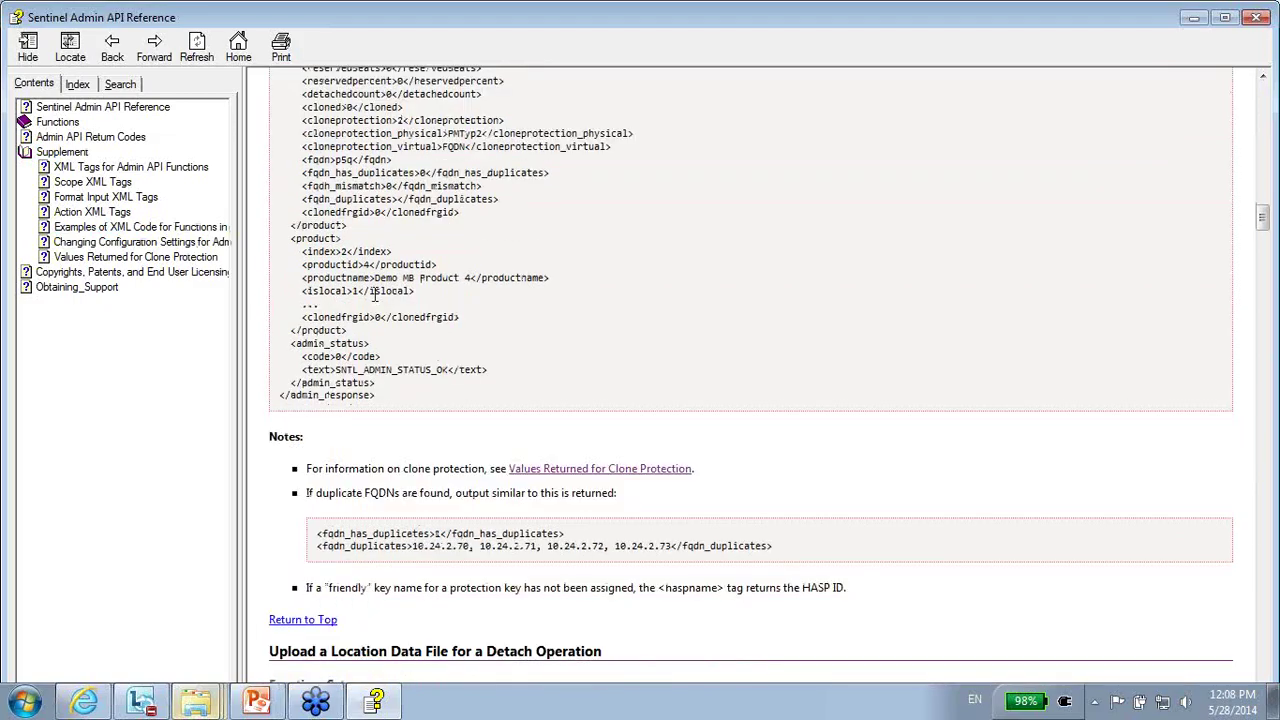
scroll(380, 300, down, 6)
scroll(383, 311, down, 3)
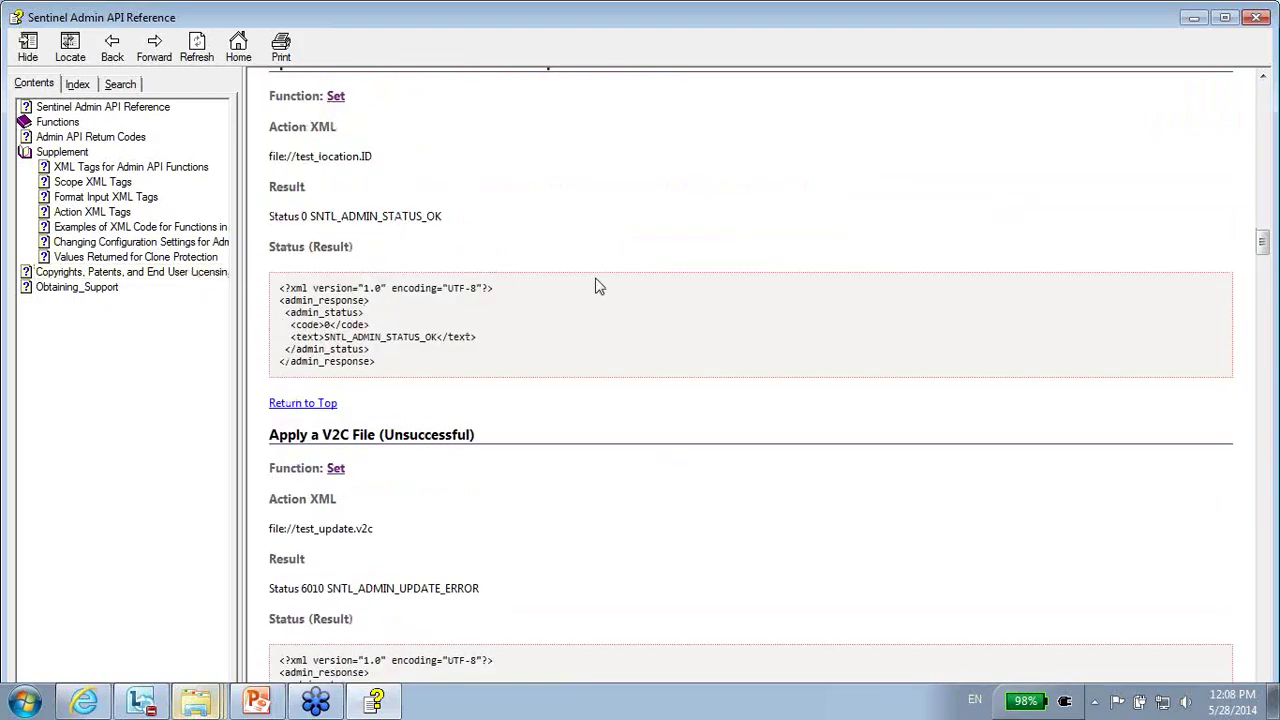
click(1256, 17)
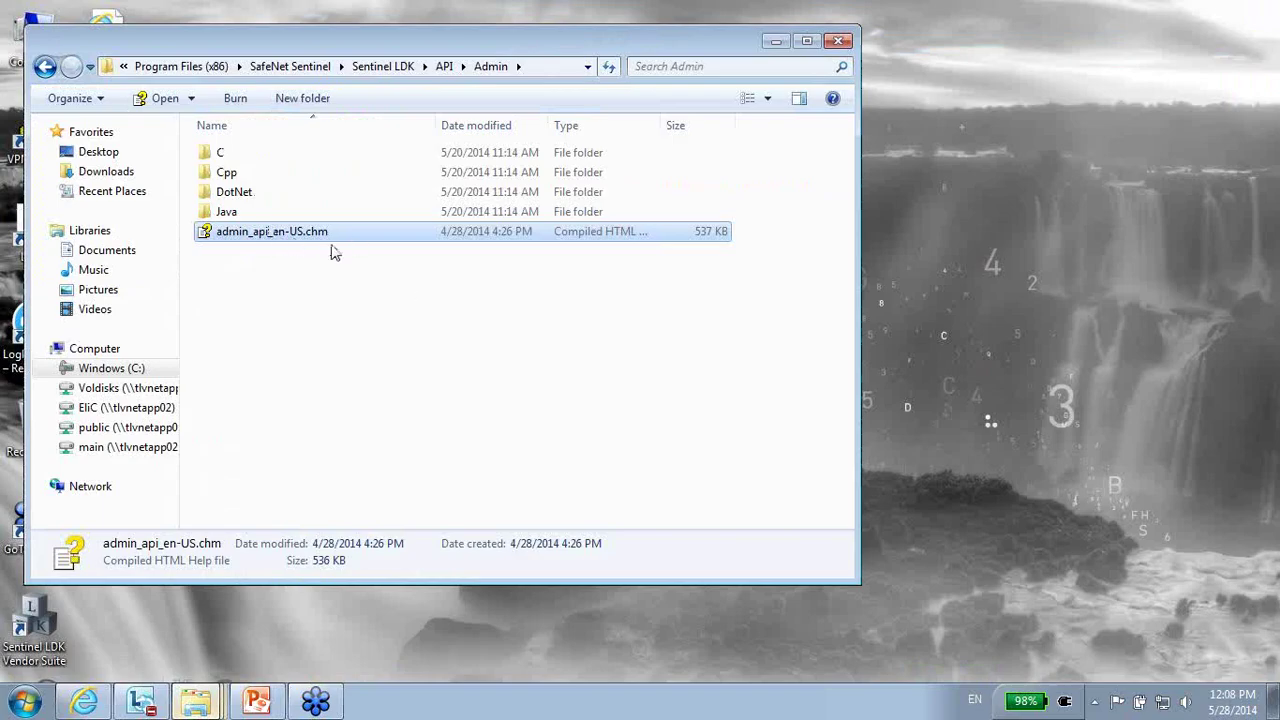
Step: Minimize the Admin folder, launch ToolBox from the Sentinel LDK Vendor Suite, and close the suite launcher
click(775, 41)
double_click(33, 615)
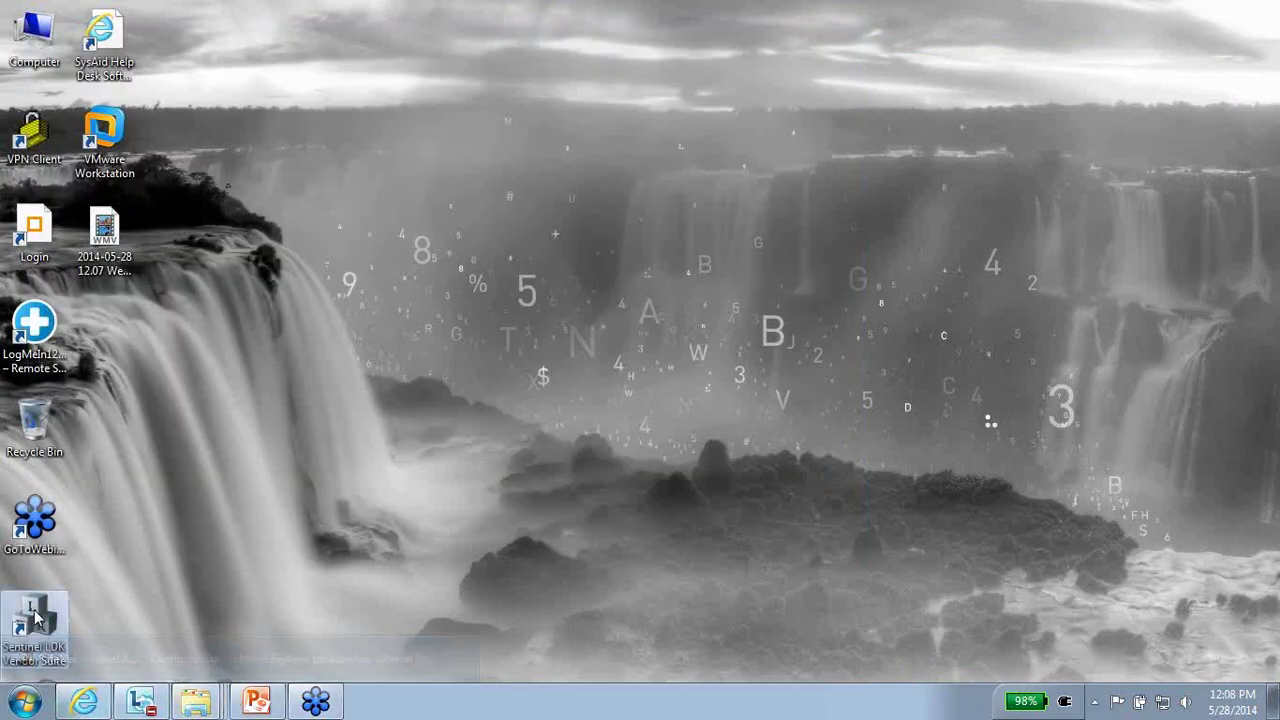
click(406, 404)
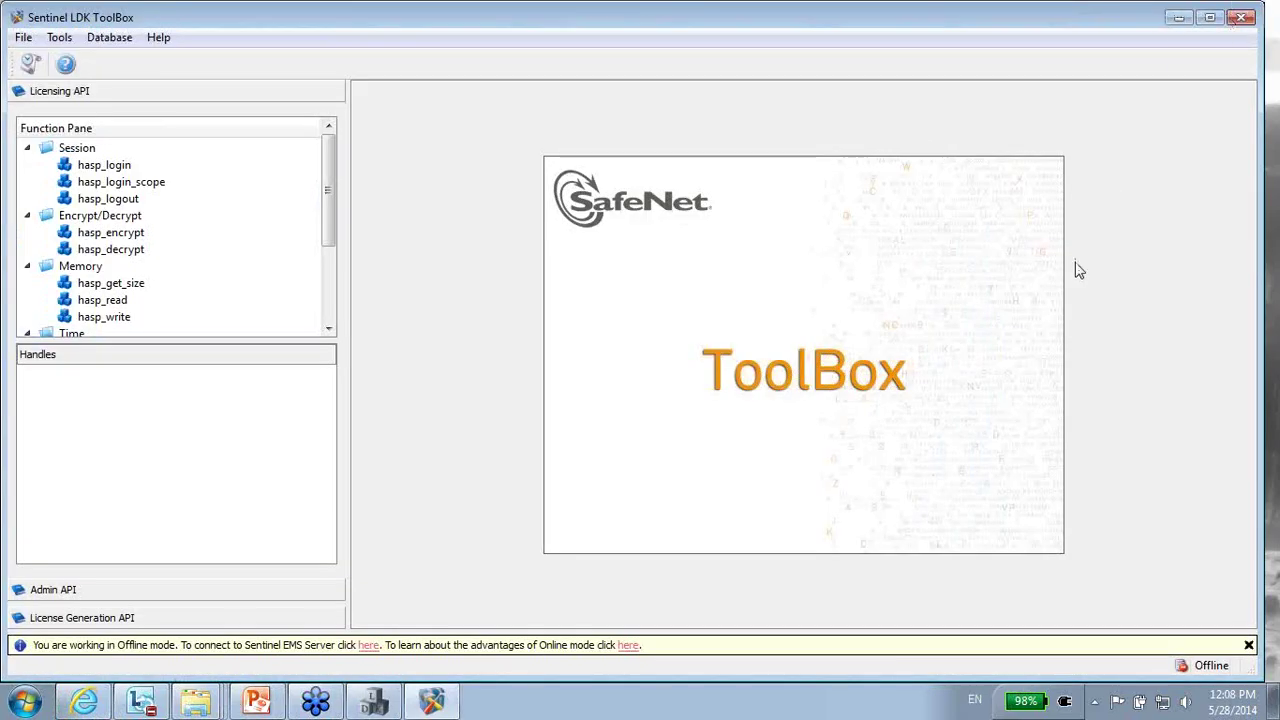
click(385, 695)
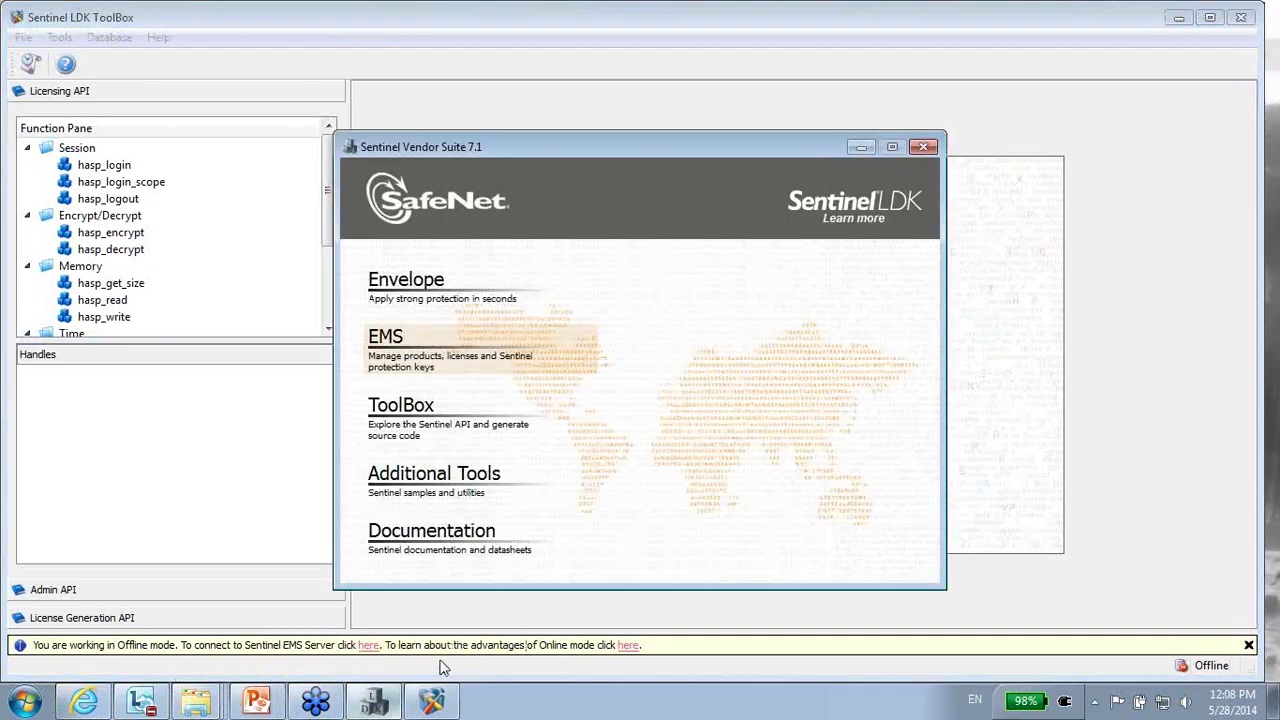
click(925, 147)
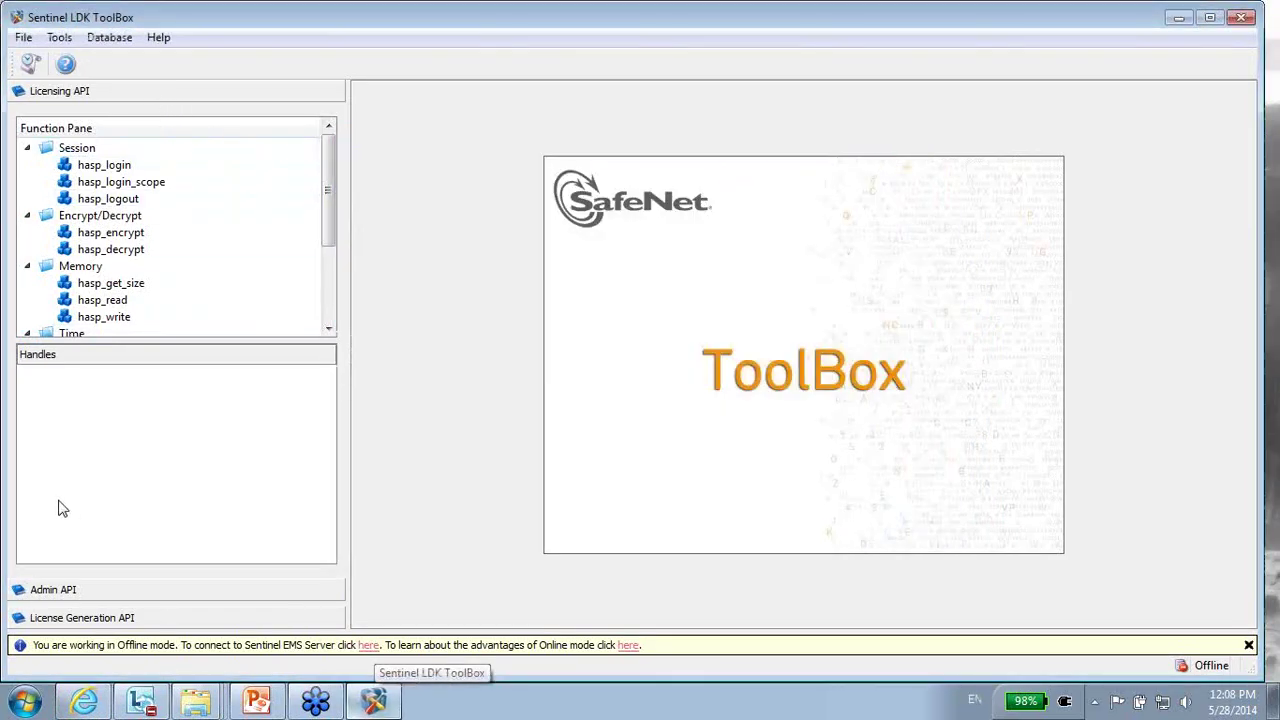
Step: Create an Admin API context with sntl_admin_context_new for host localhost on port 1947 and select its handle
click(66, 591)
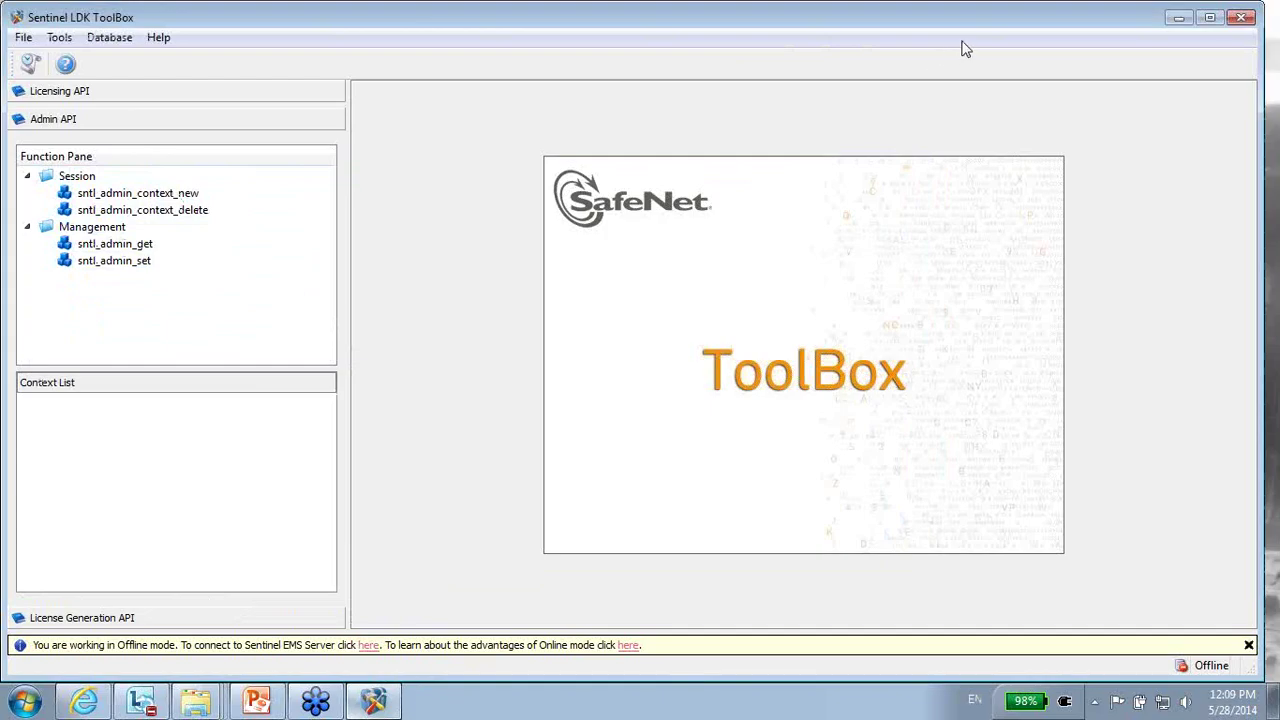
click(192, 196)
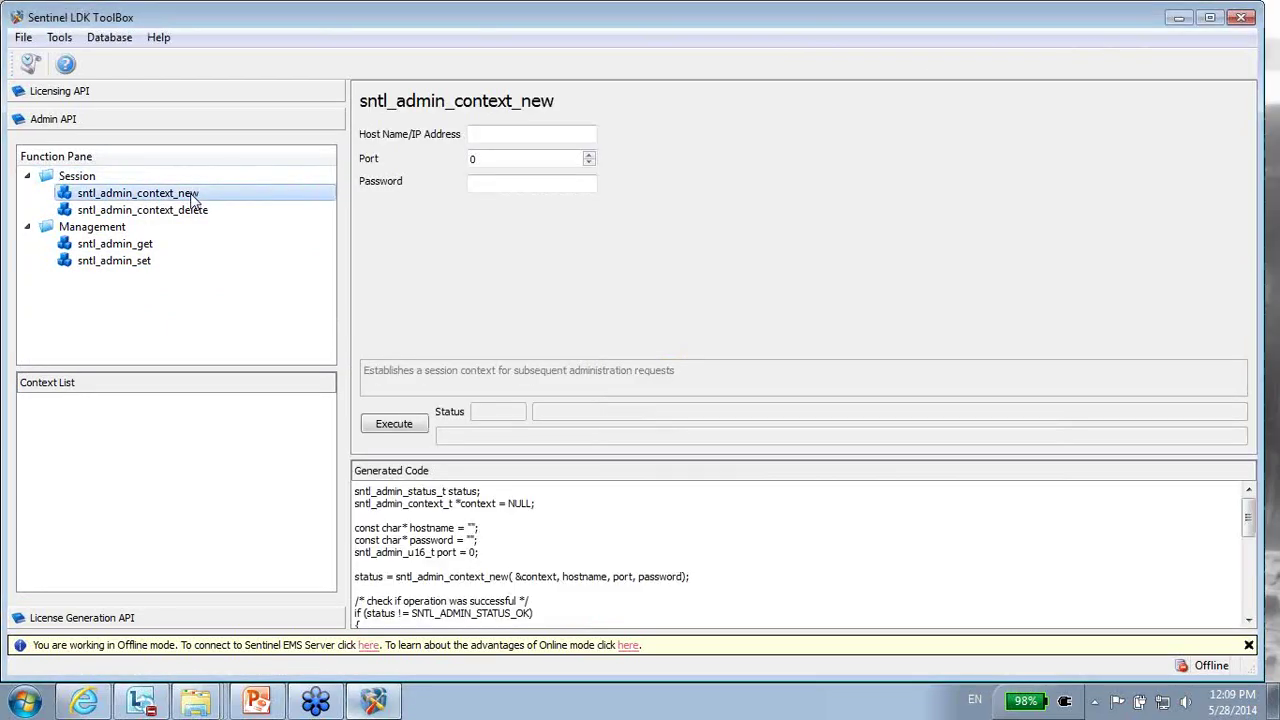
click(477, 139)
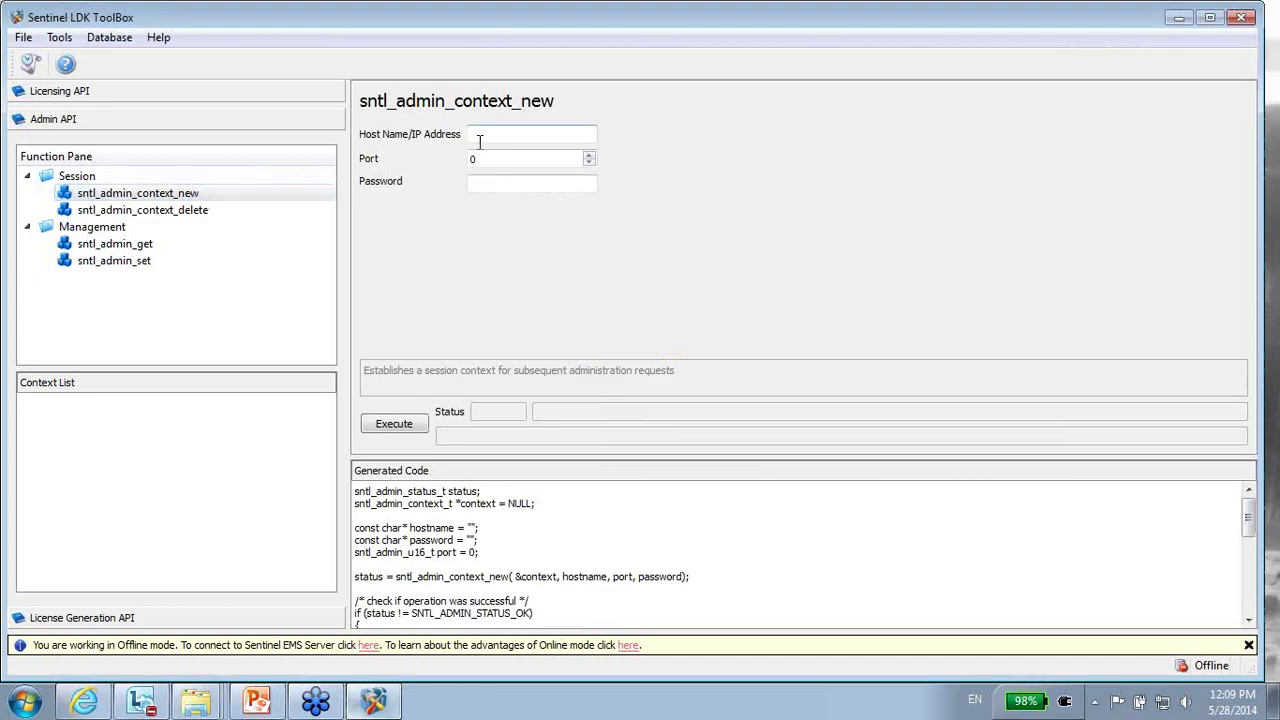
text(localhost)
key(Tab)
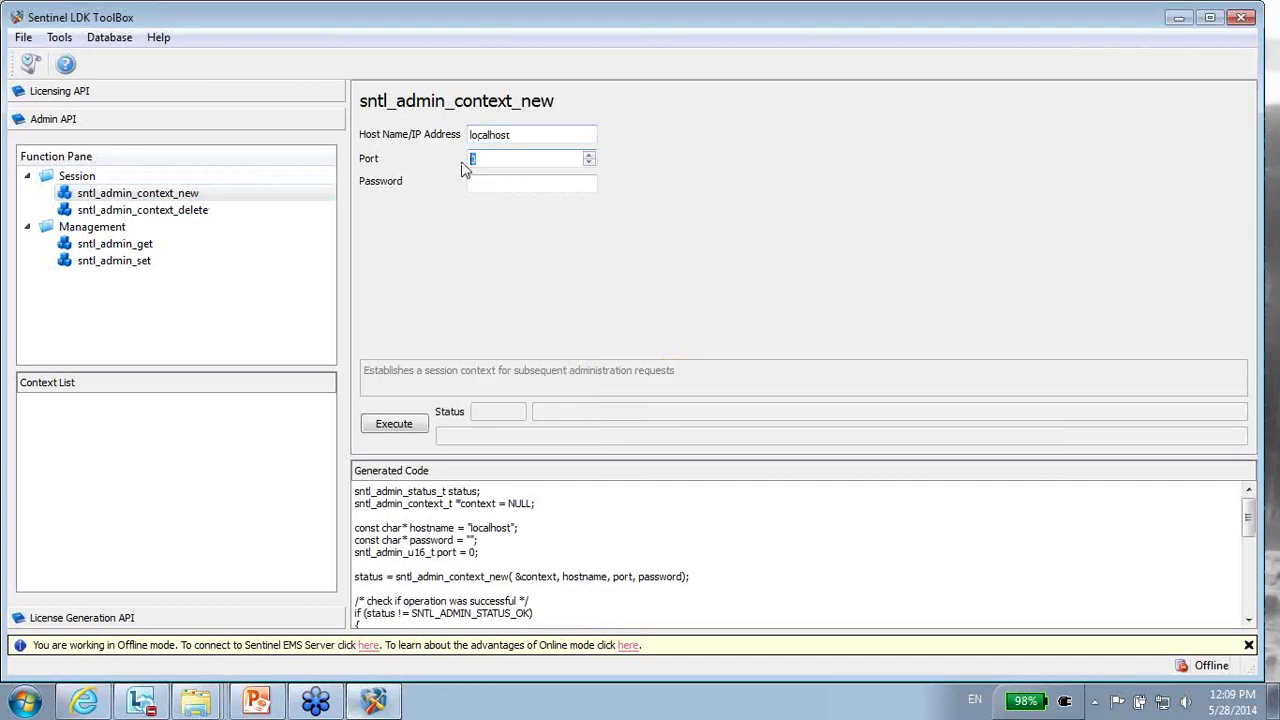
text(1947)
click(394, 424)
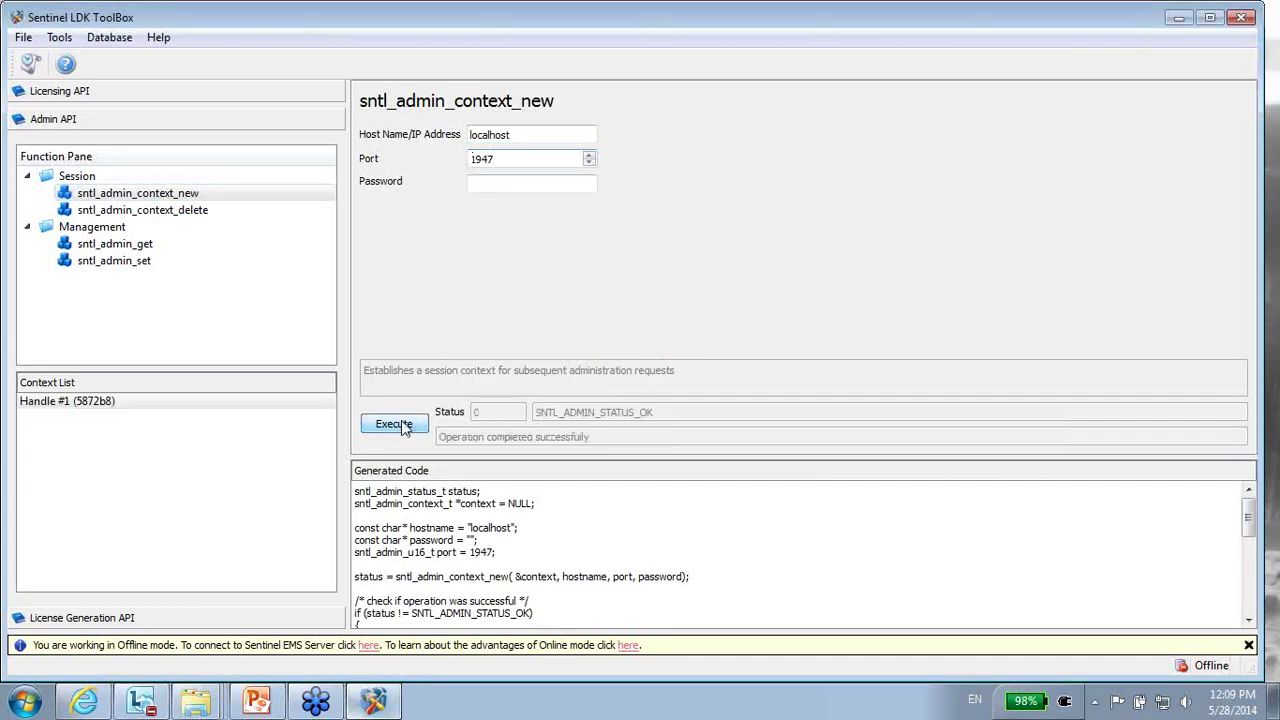
click(90, 405)
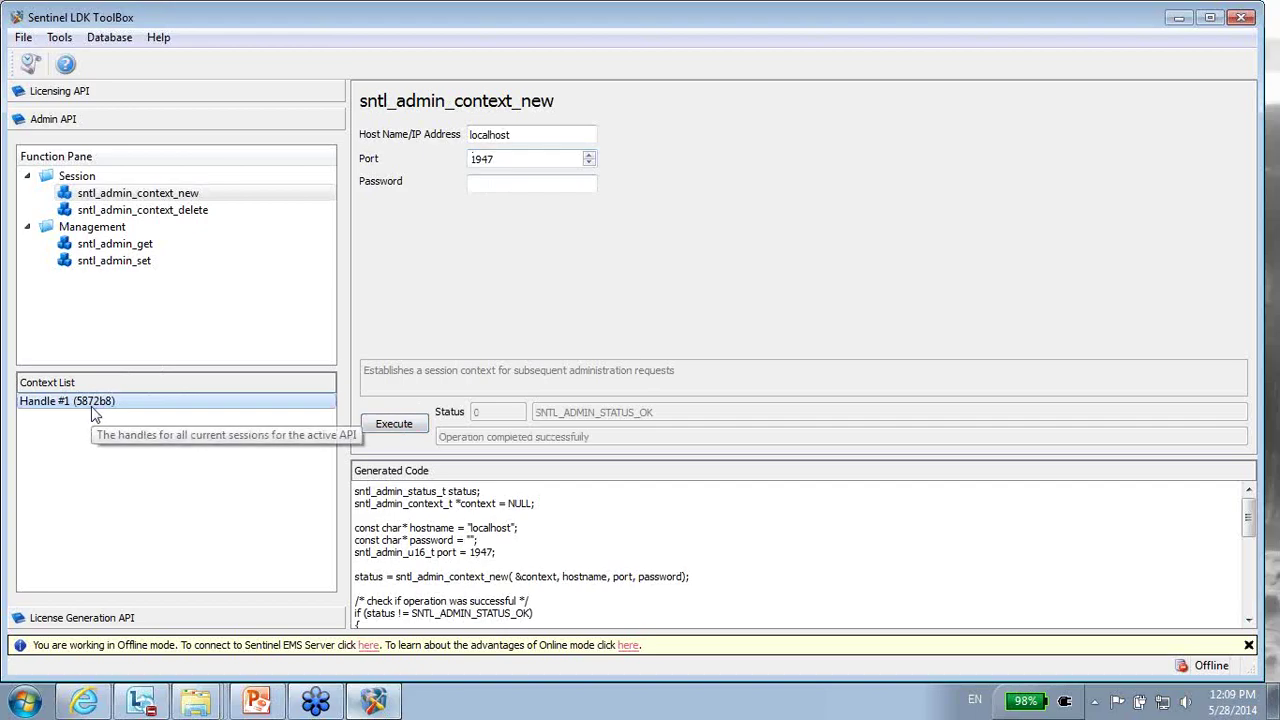
Step: Execute sntl_admin_get with the Unfiltered scope and the "Retrieve all feature data" format template
click(150, 248)
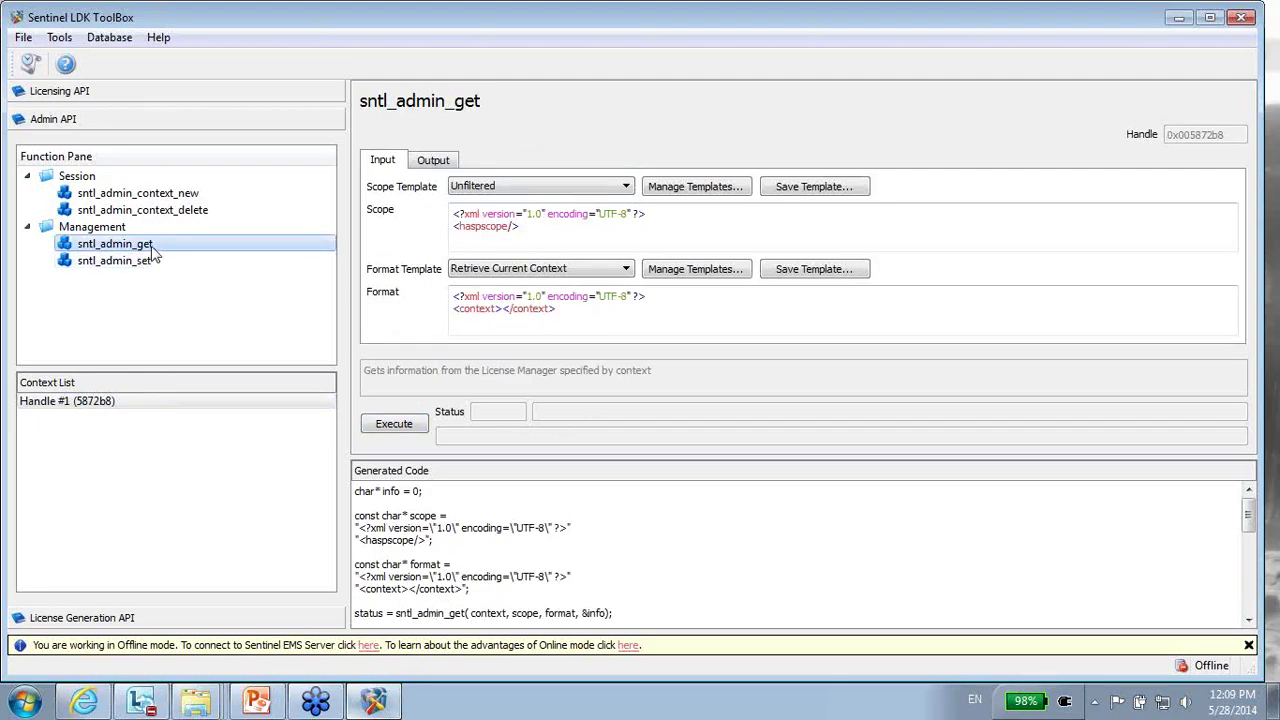
click(143, 261)
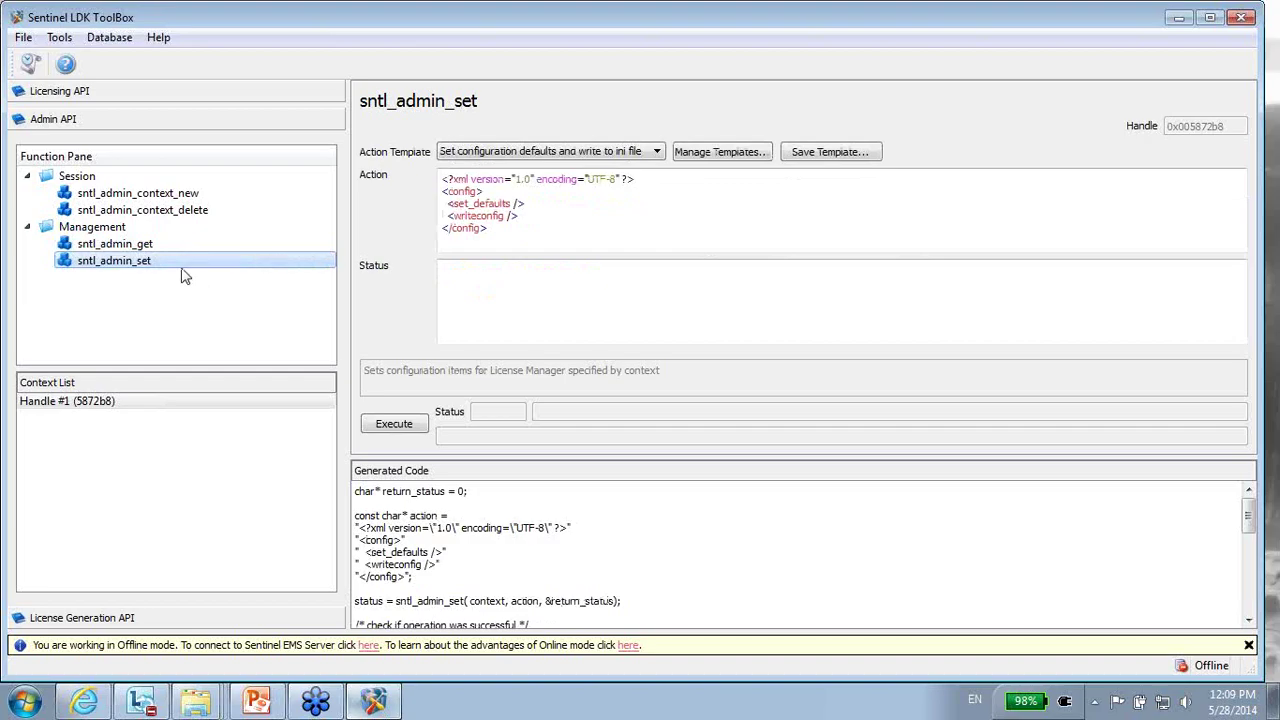
click(148, 247)
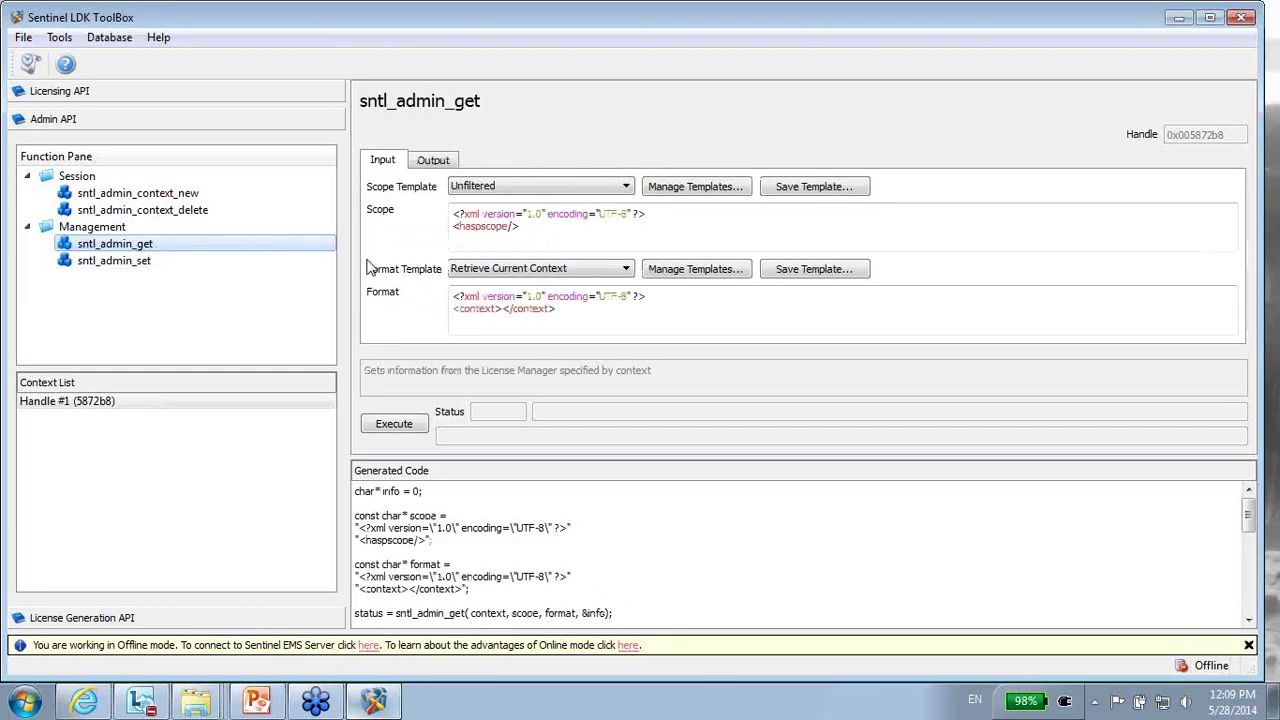
click(626, 272)
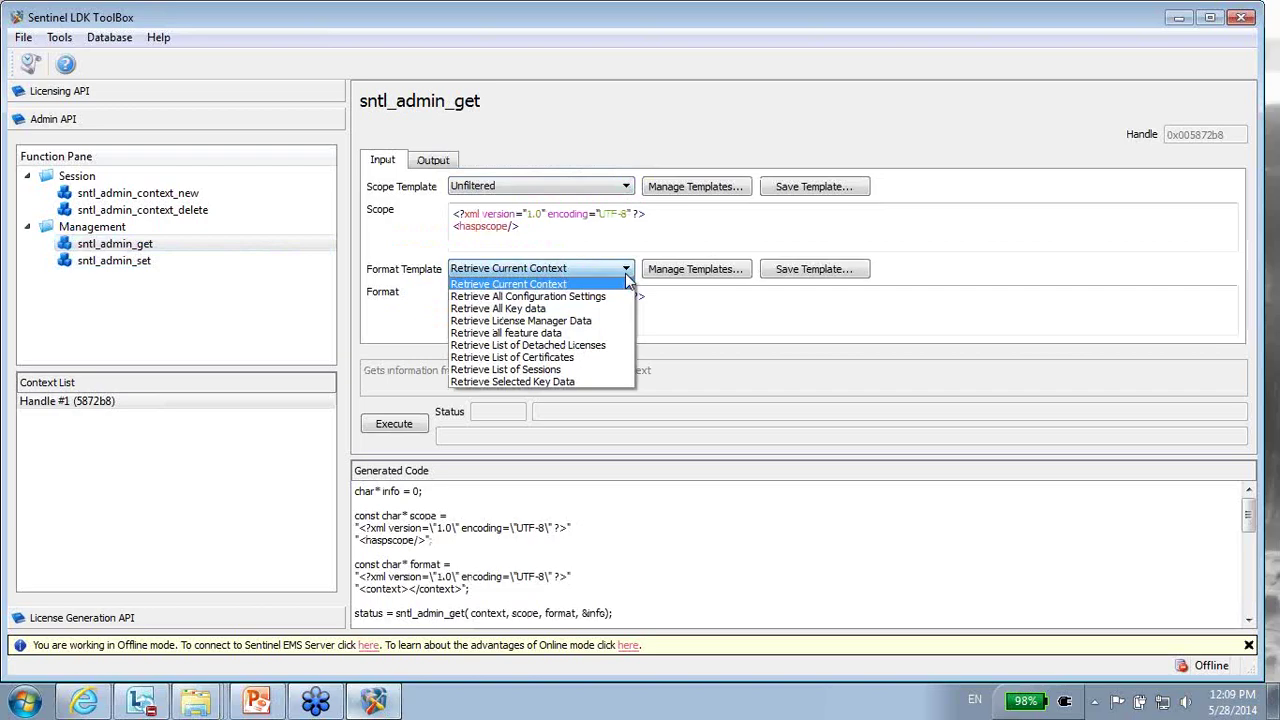
click(577, 331)
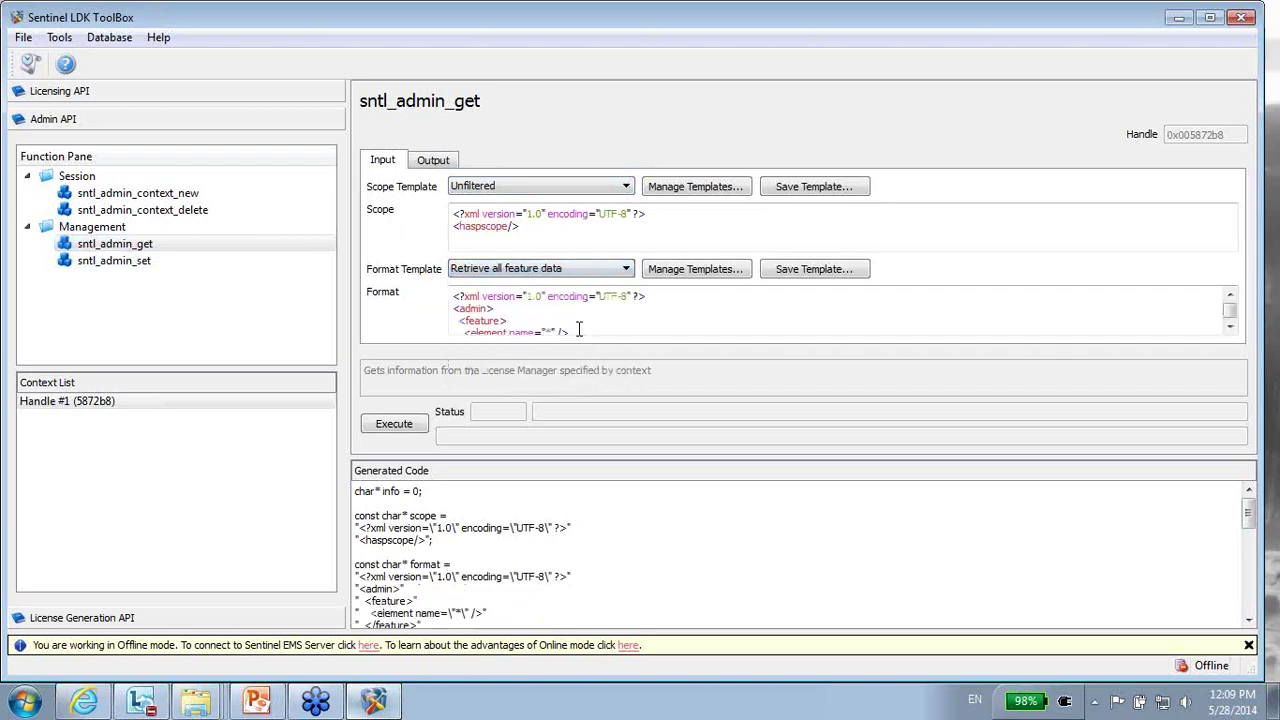
click(392, 424)
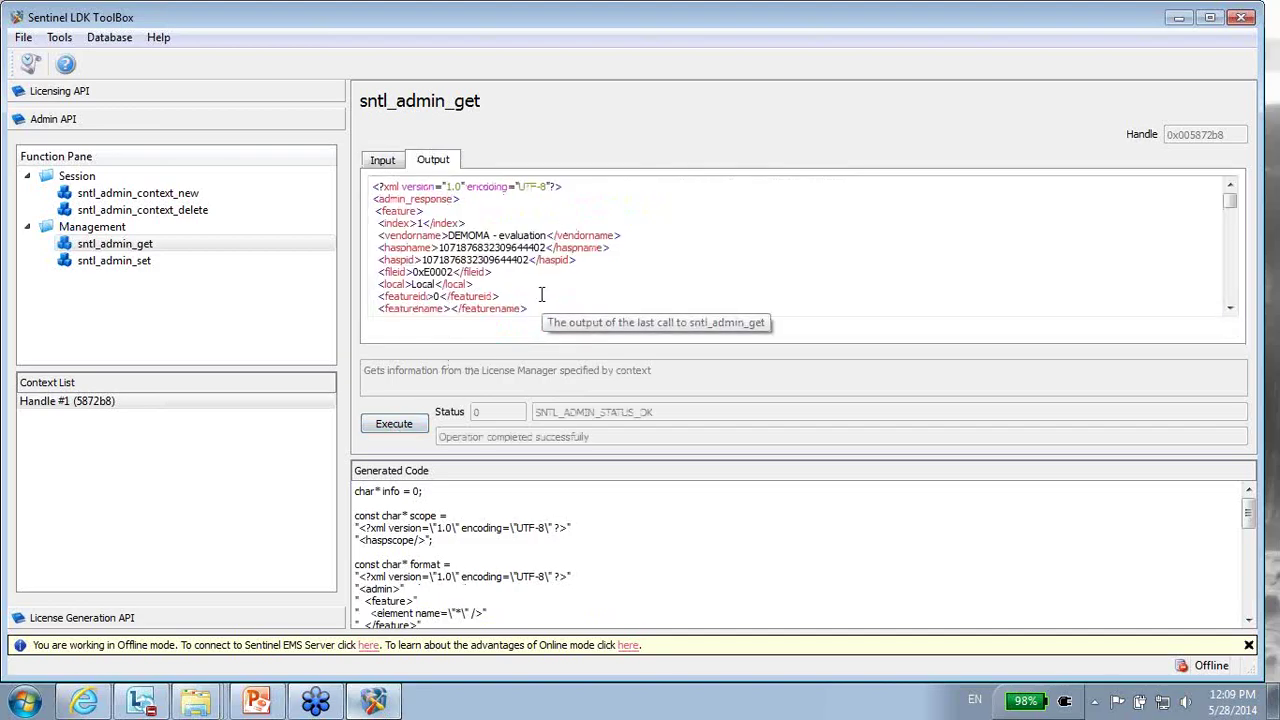
Step: Execute sntl_admin_get with the Specified Vendor scope template and the "Retrieve All Configuration Settings" format template
click(384, 161)
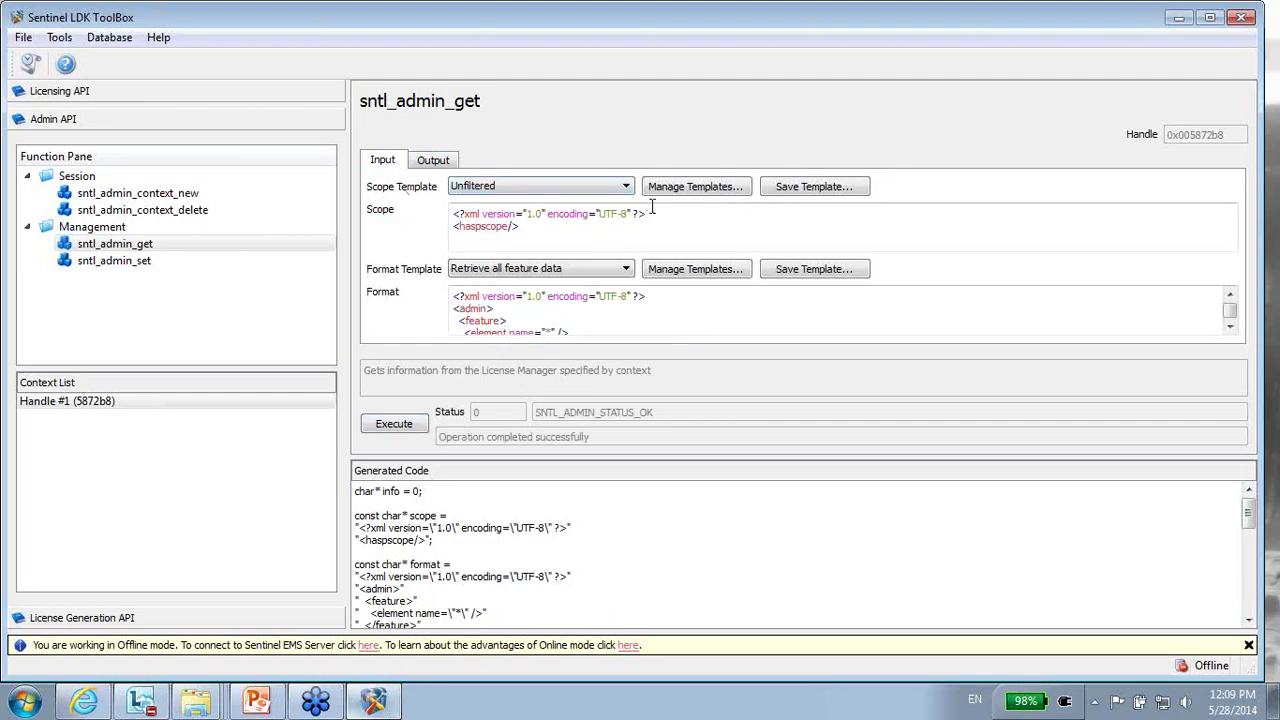
click(626, 190)
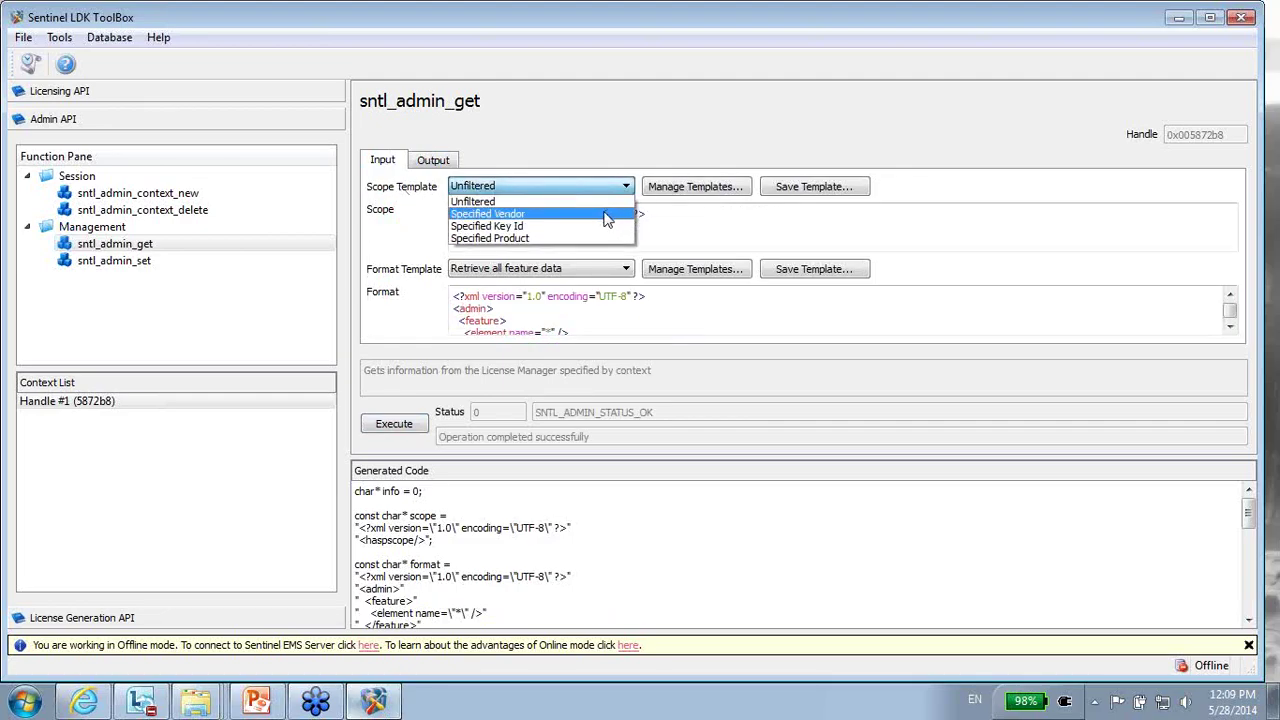
click(500, 214)
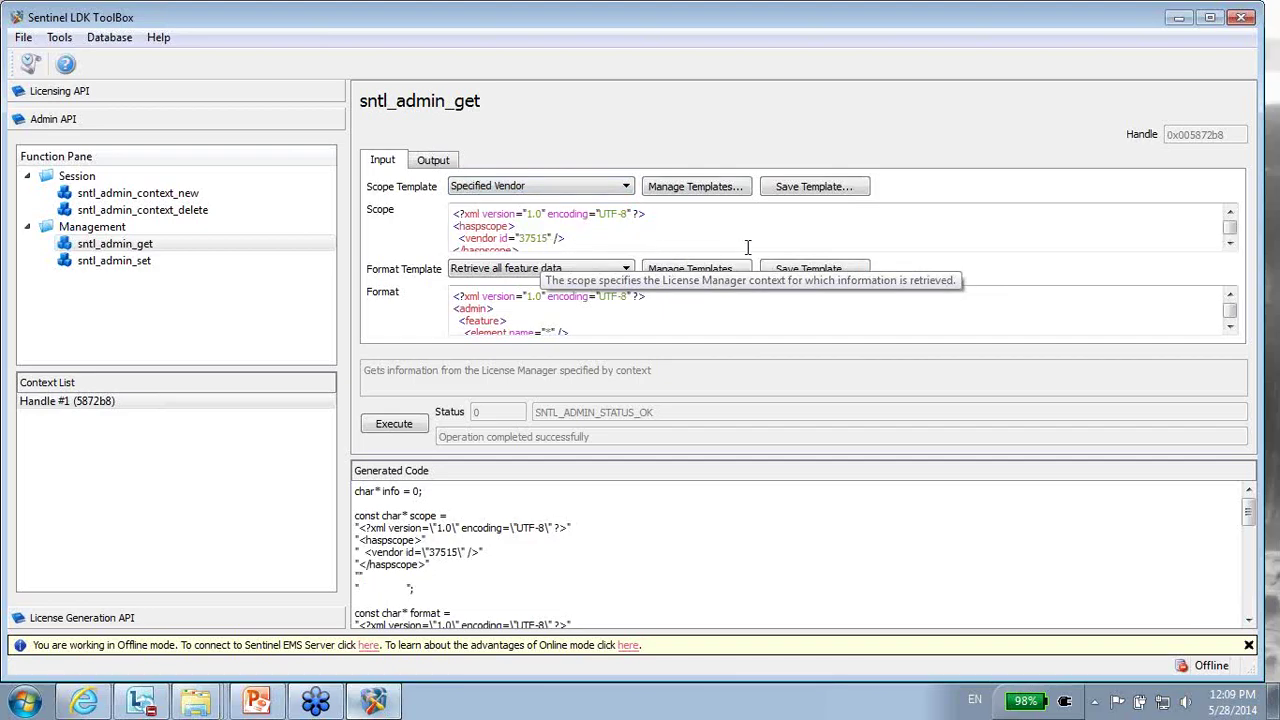
click(626, 269)
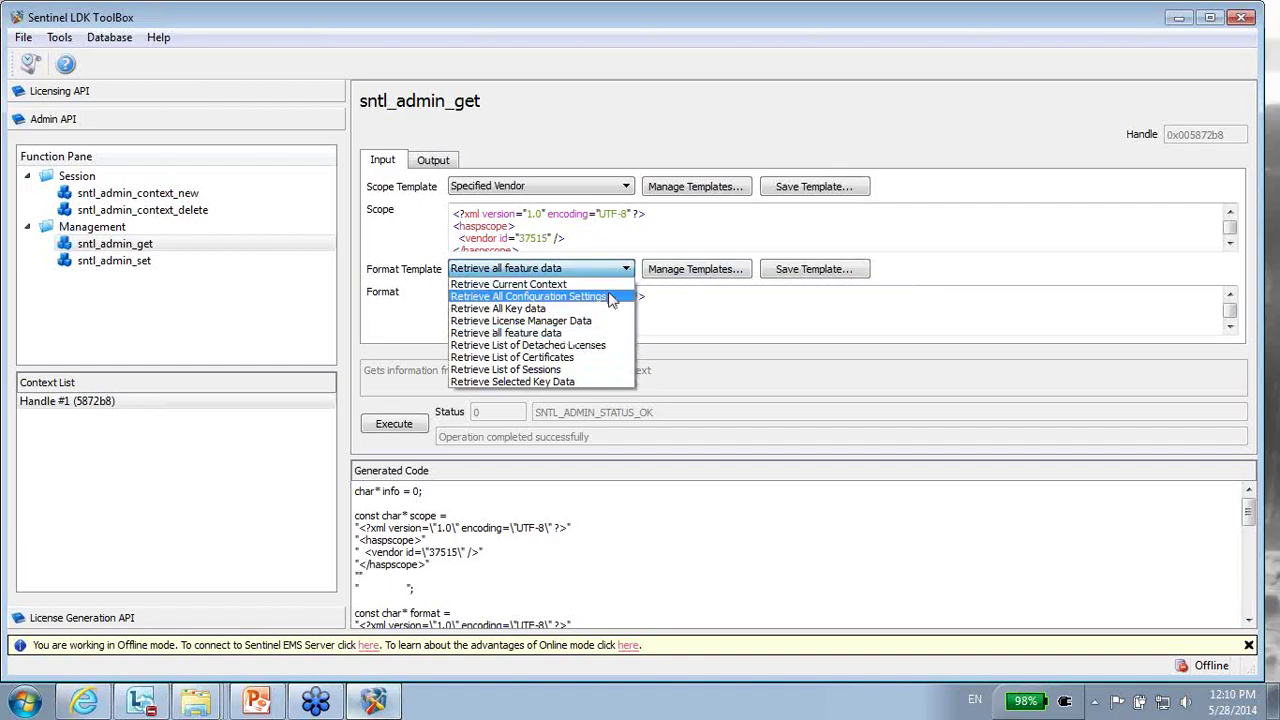
click(608, 296)
click(405, 424)
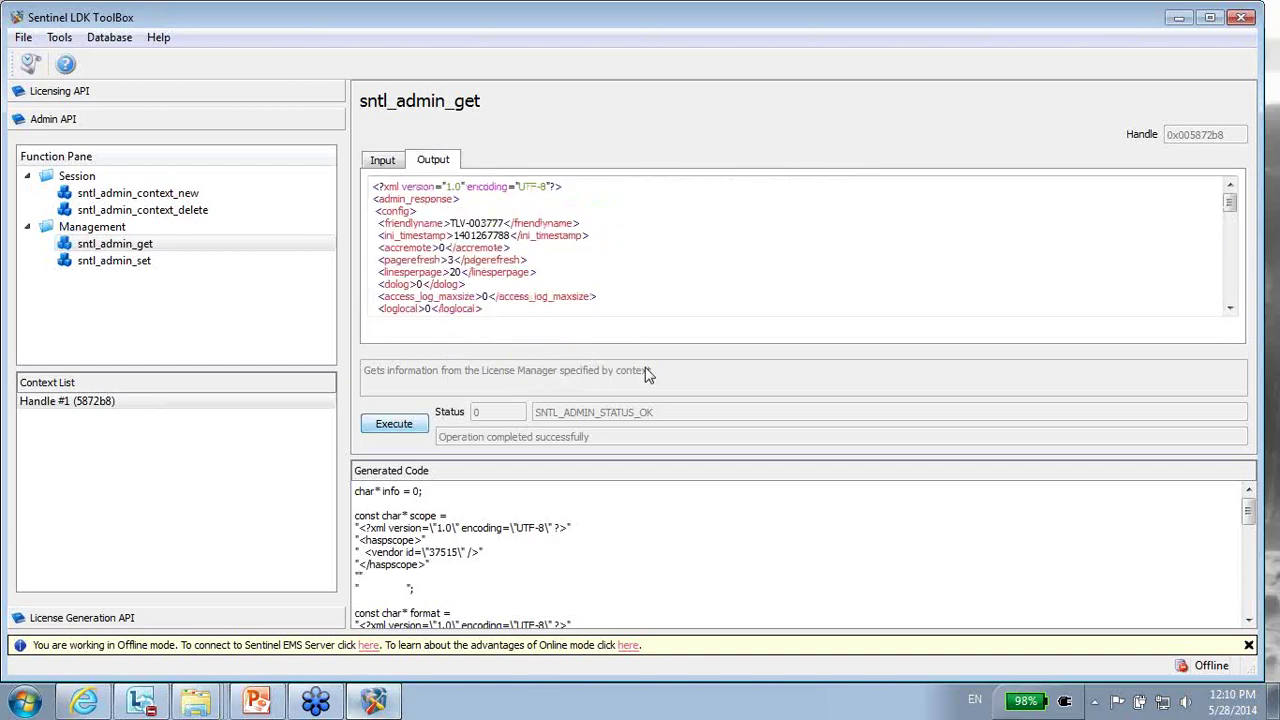
mouse_move(1230, 208)
mouse_down()
mouse_move(1231, 297)
mouse_move(1234, 200)
mouse_up()
Step: Switch to Admin Control Center in the browser, review its basic configuration settings, and bring up the HASP folder containing hasplm.ini
click(100, 706)
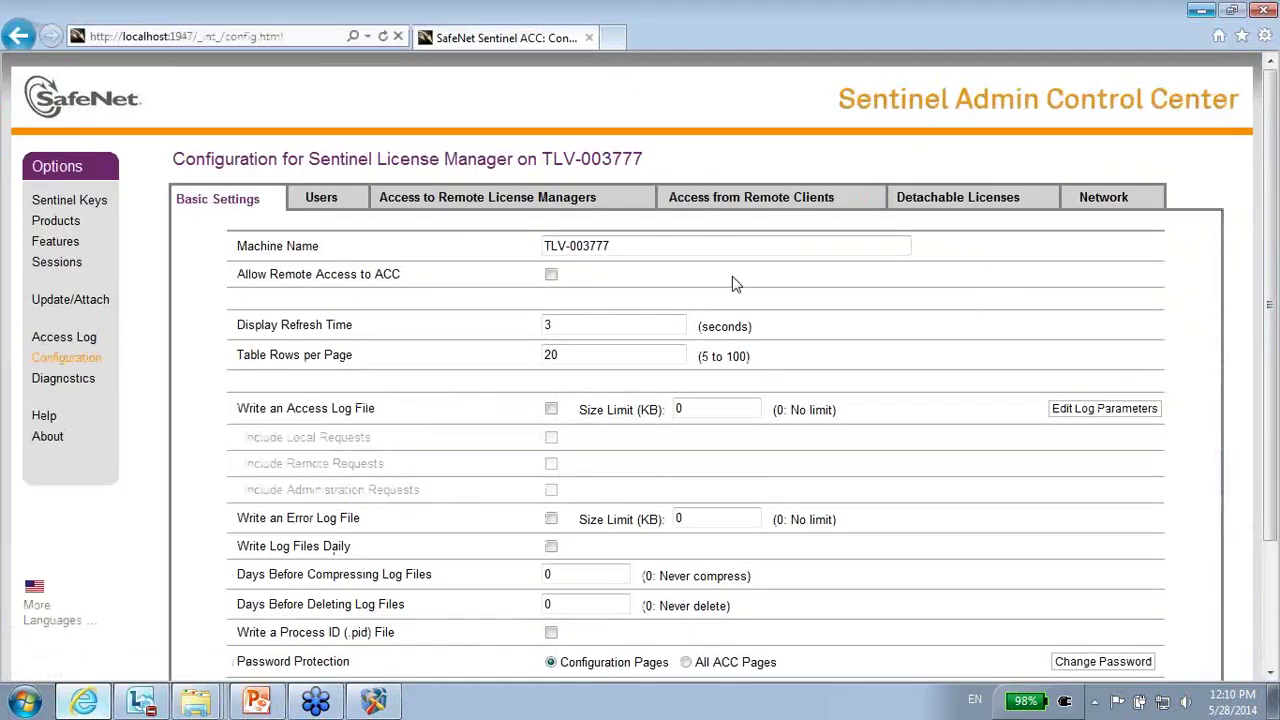
drag(1263, 306, 1258, 352)
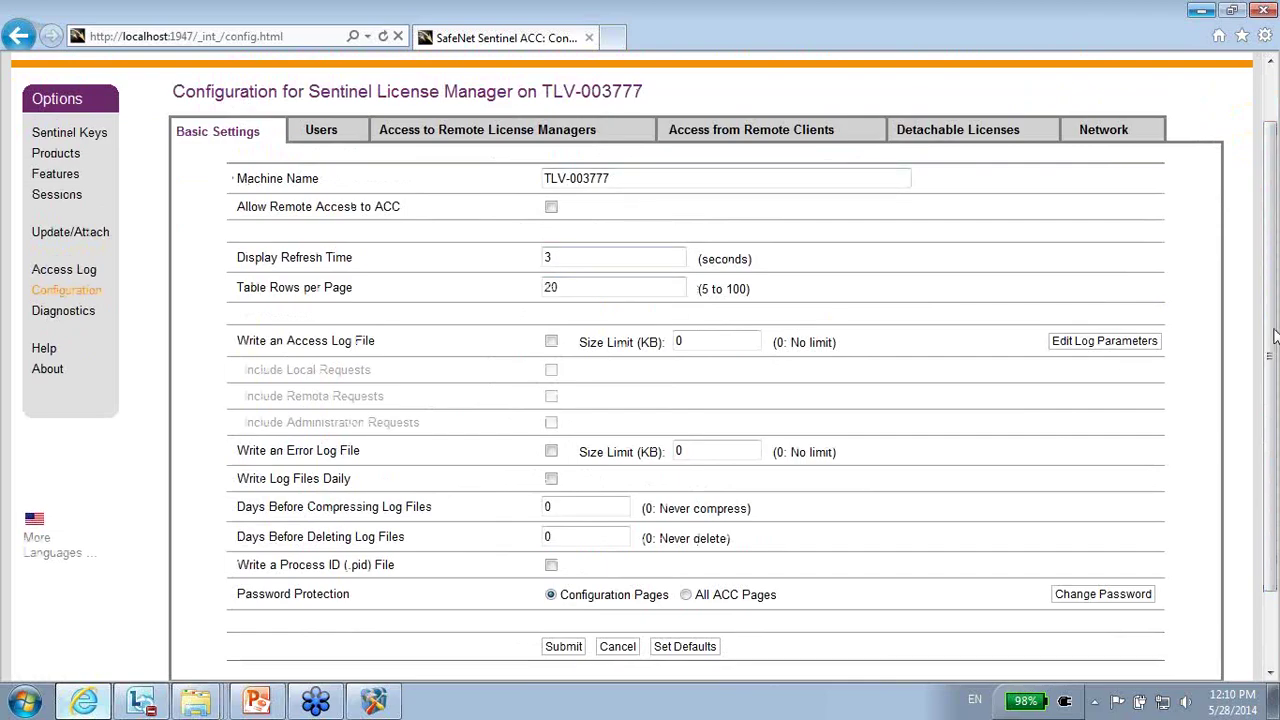
drag(1266, 340, 1268, 425)
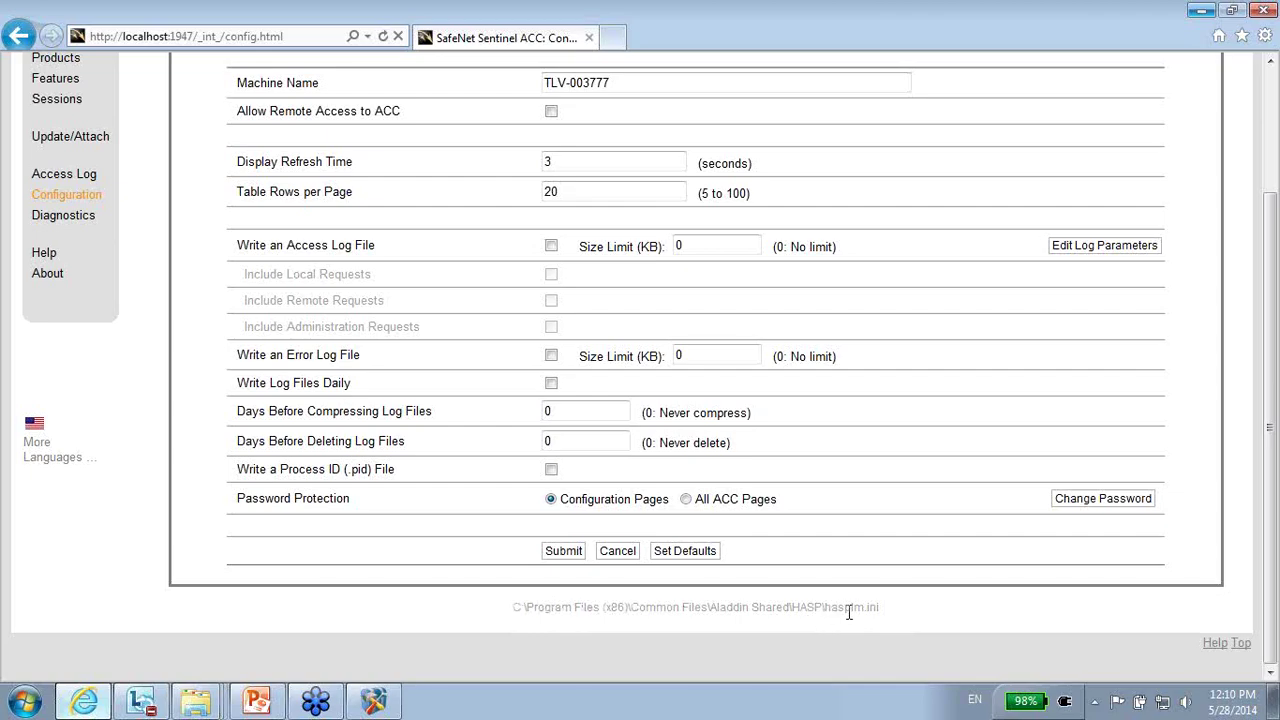
click(203, 705)
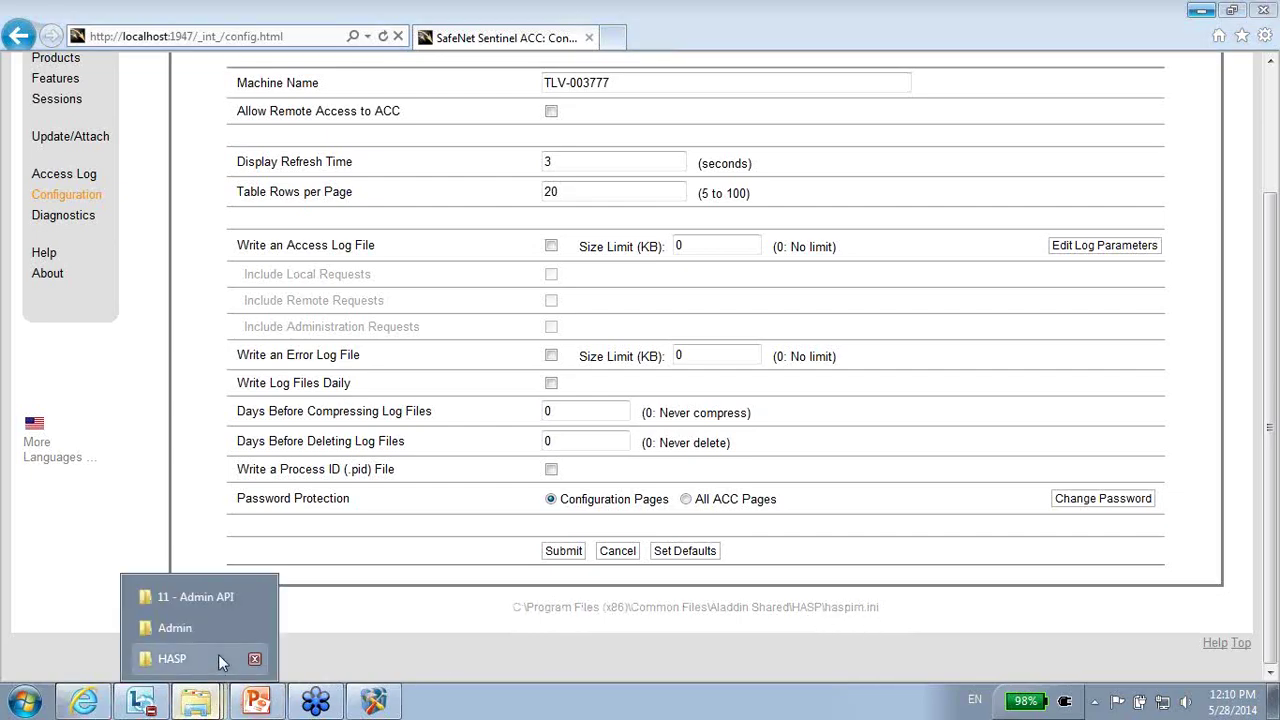
click(218, 656)
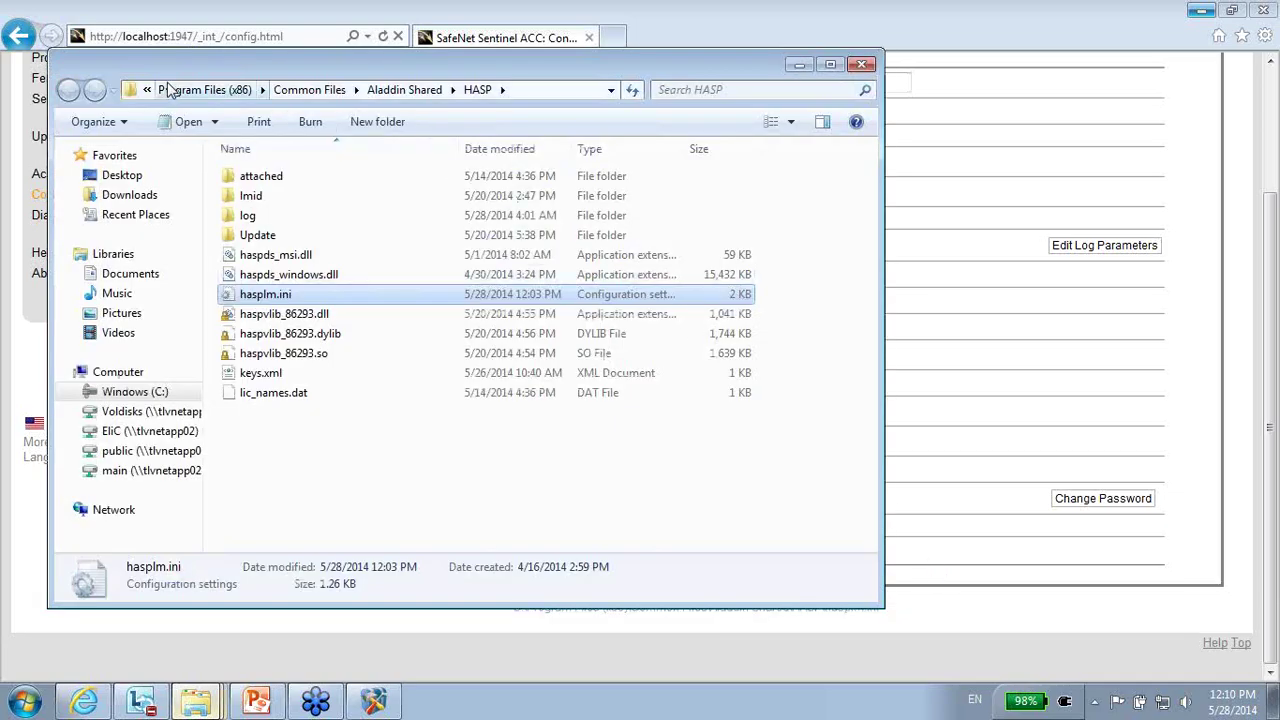
Step: Open hasplm.ini in Notepad++, review its server, update and remote settings, and put the file and HASP folder away
right_click(281, 300)
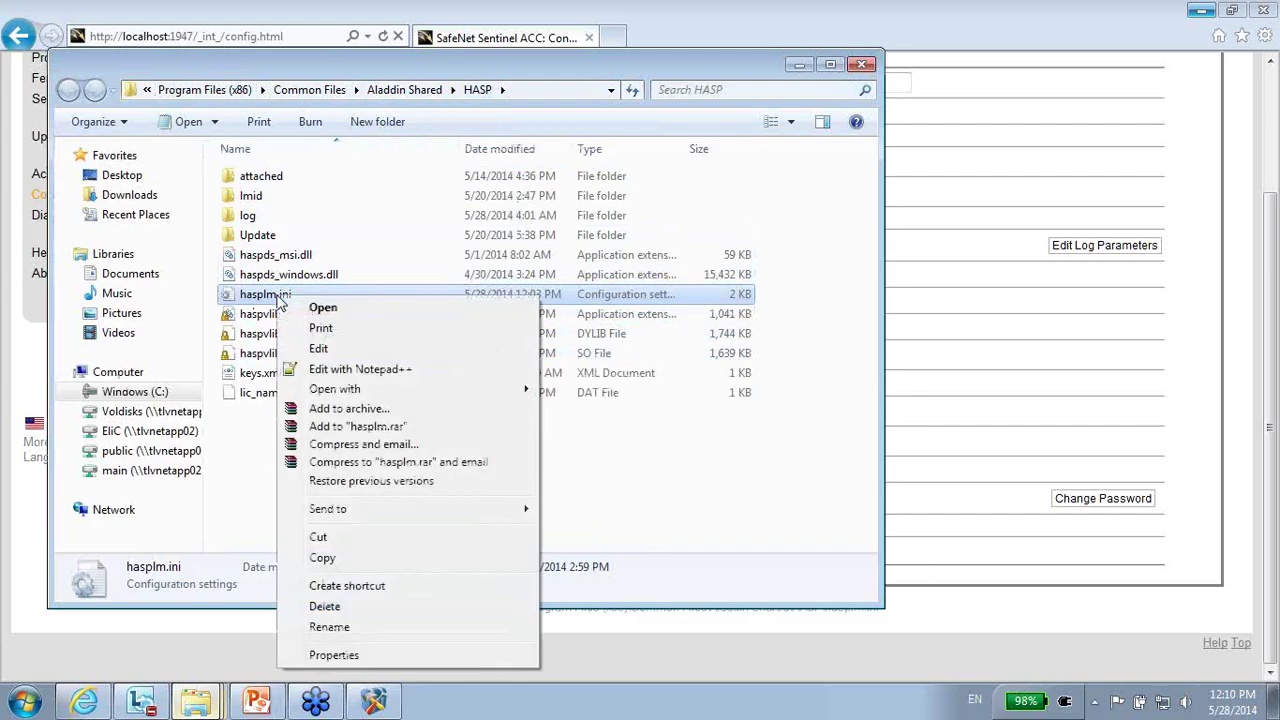
click(337, 372)
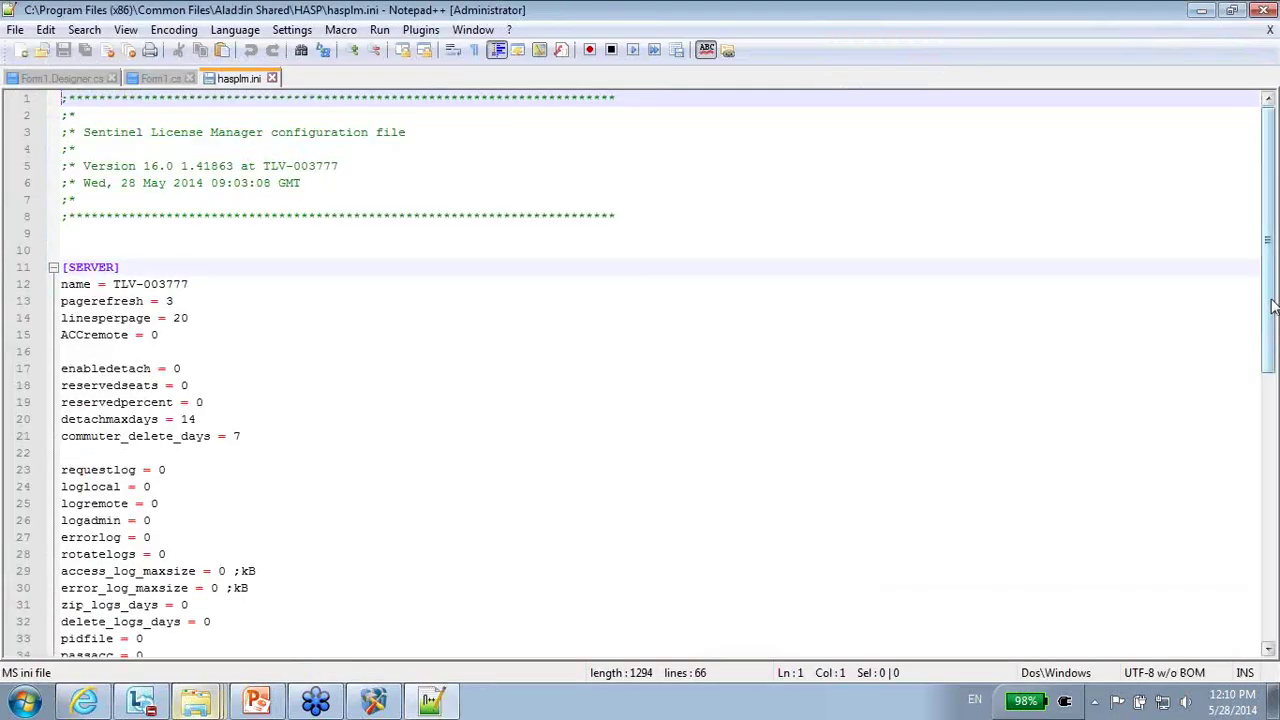
drag(1268, 274, 1186, 489)
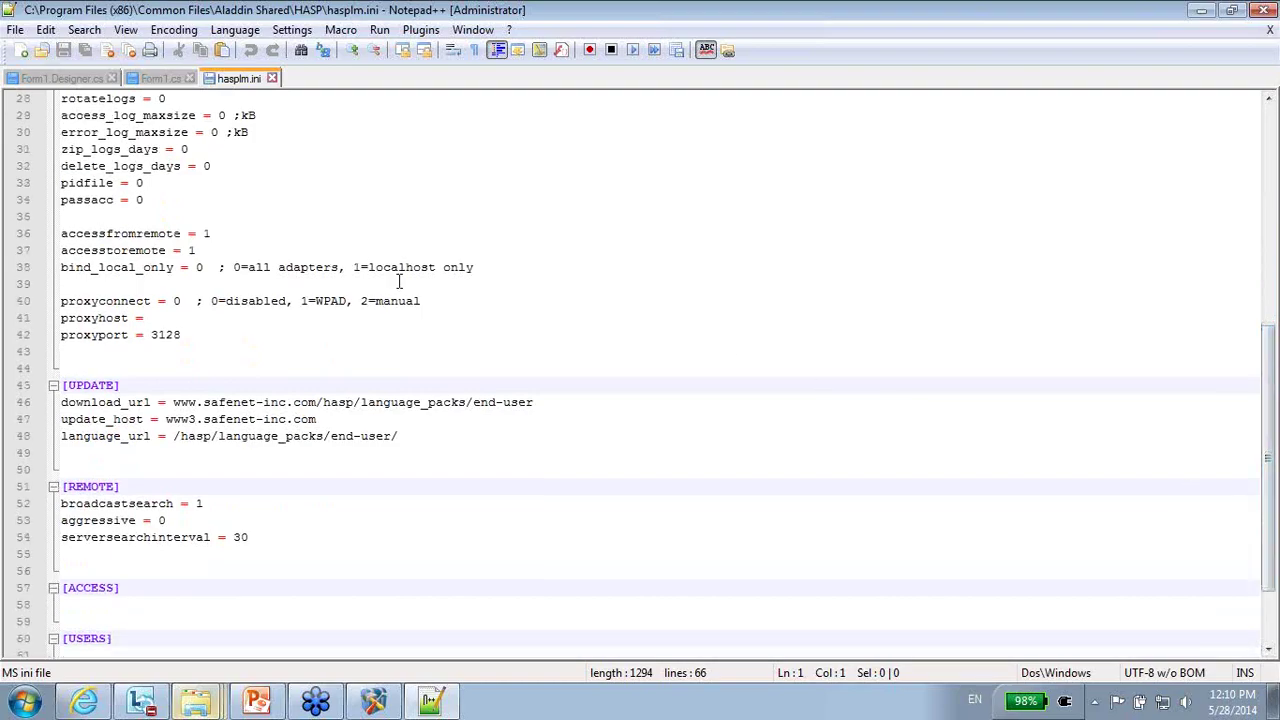
scroll(372, 287, up, 3)
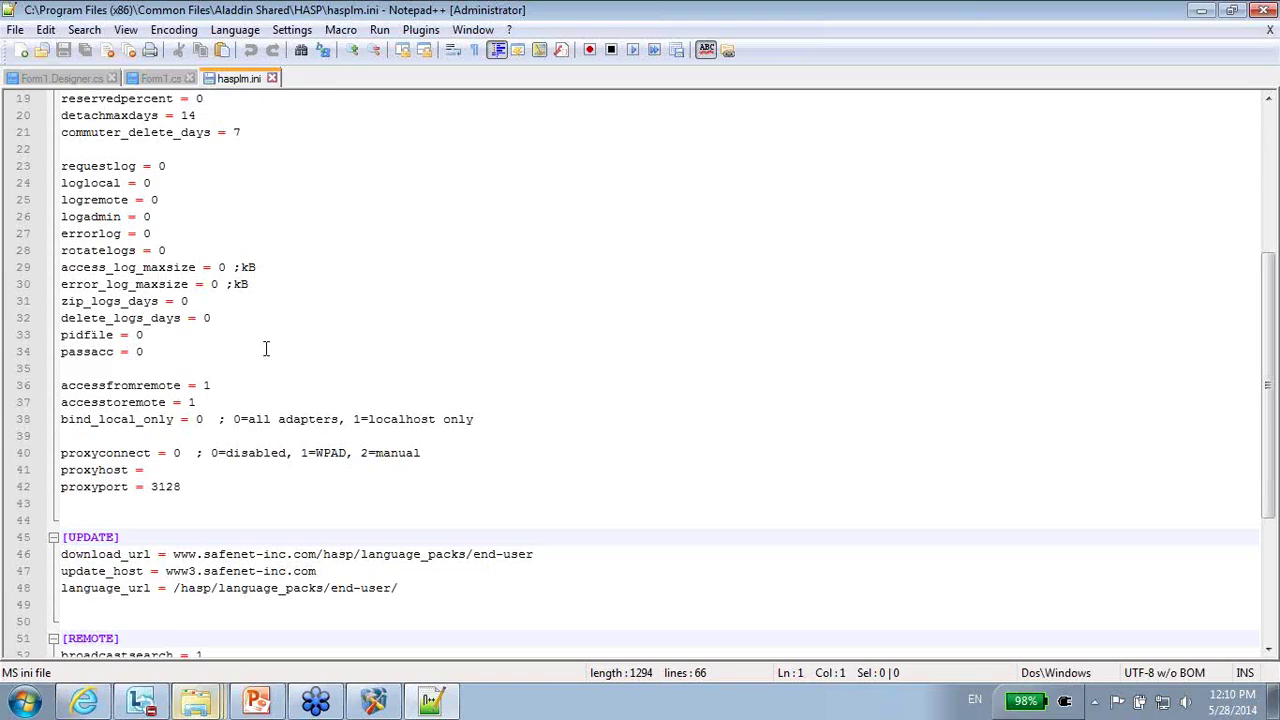
scroll(234, 330, down, 5)
click(1263, 10)
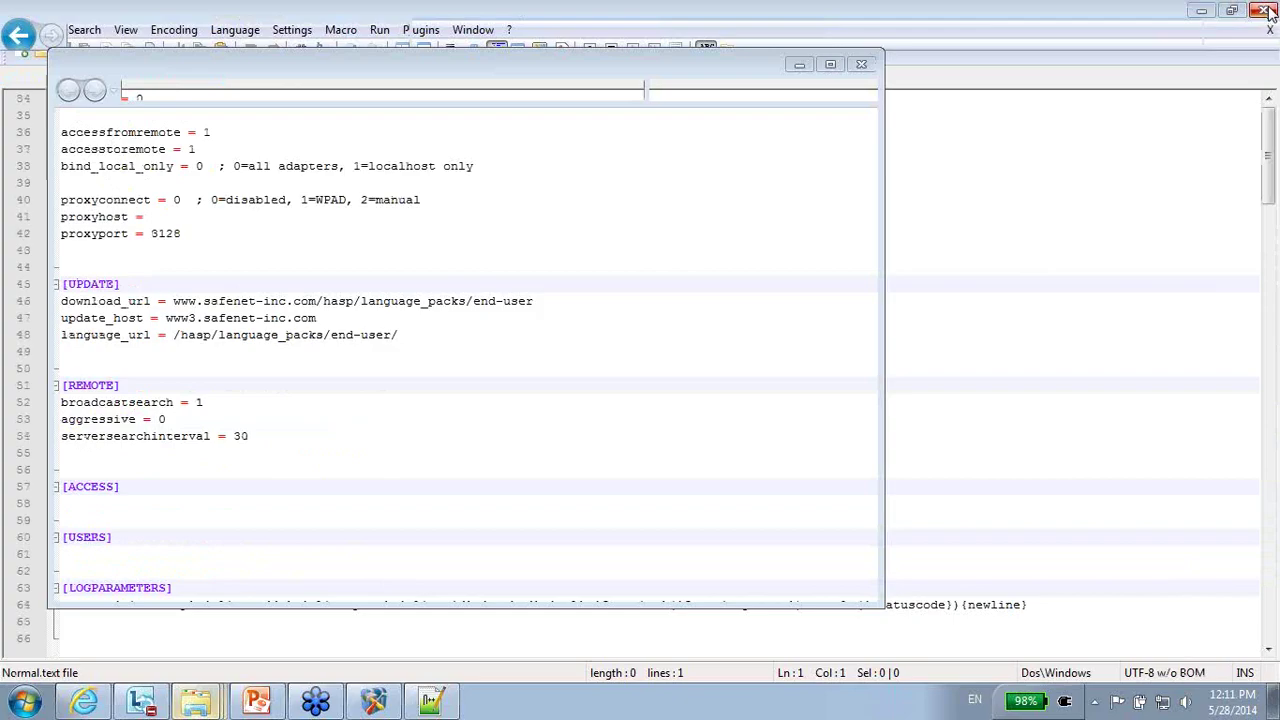
click(799, 64)
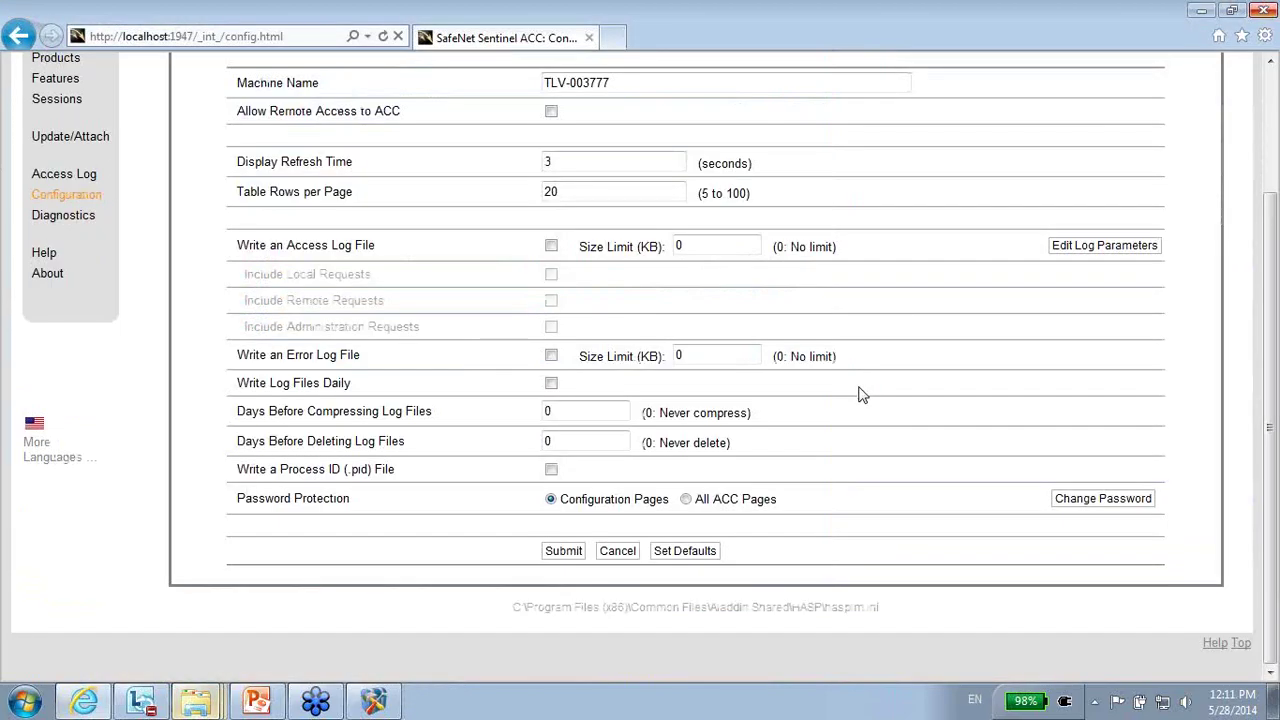
Step: Switch to Sentinel LDK ToolBox and copy the entire sntl_admin_get configuration output
click(373, 700)
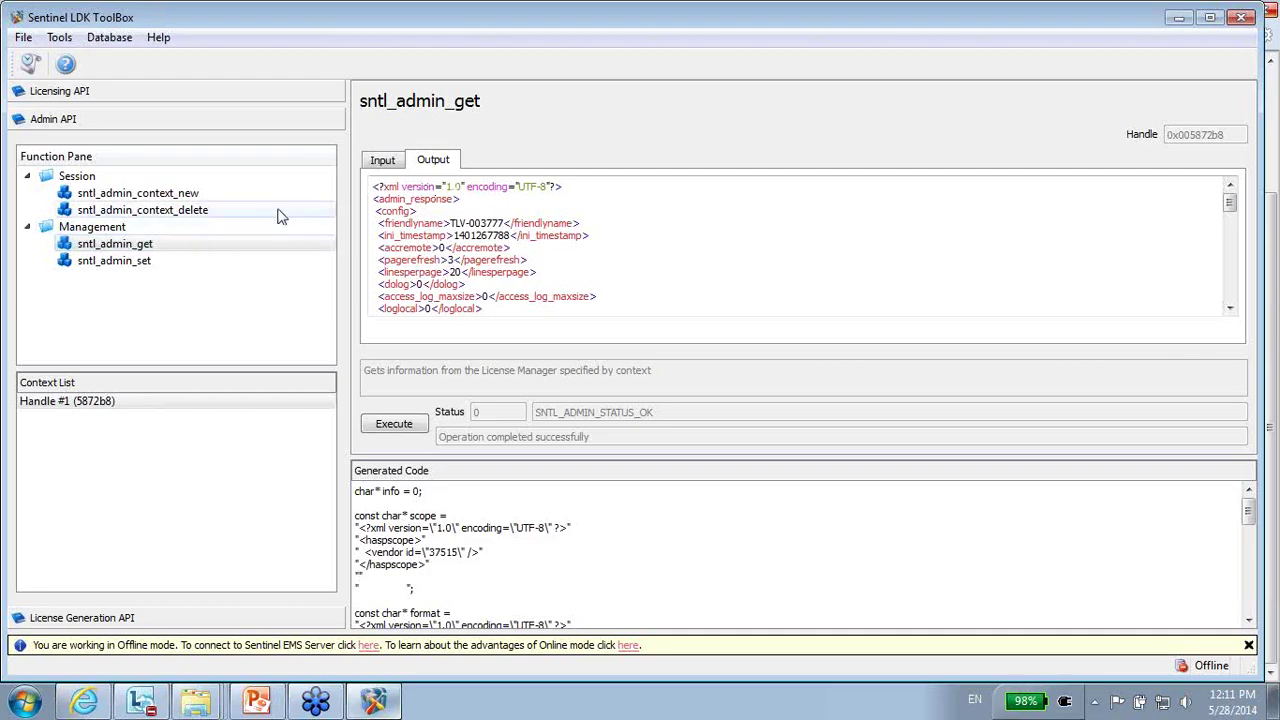
click(381, 162)
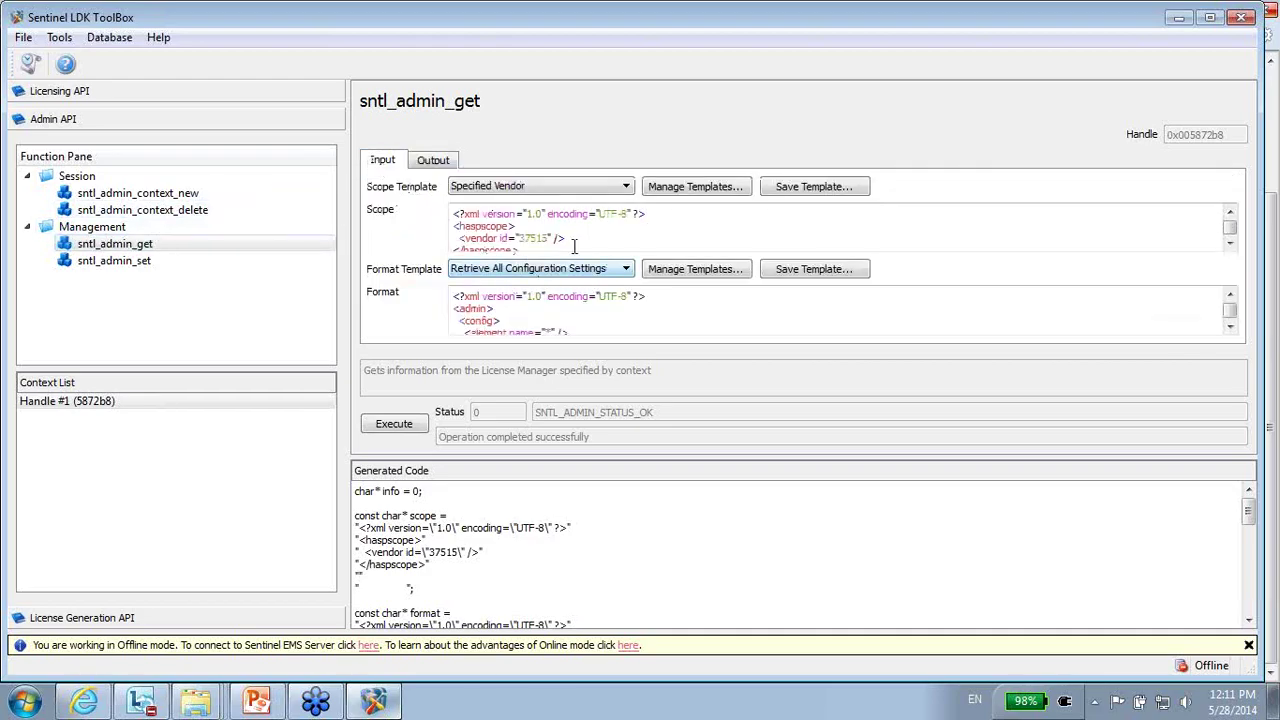
click(435, 162)
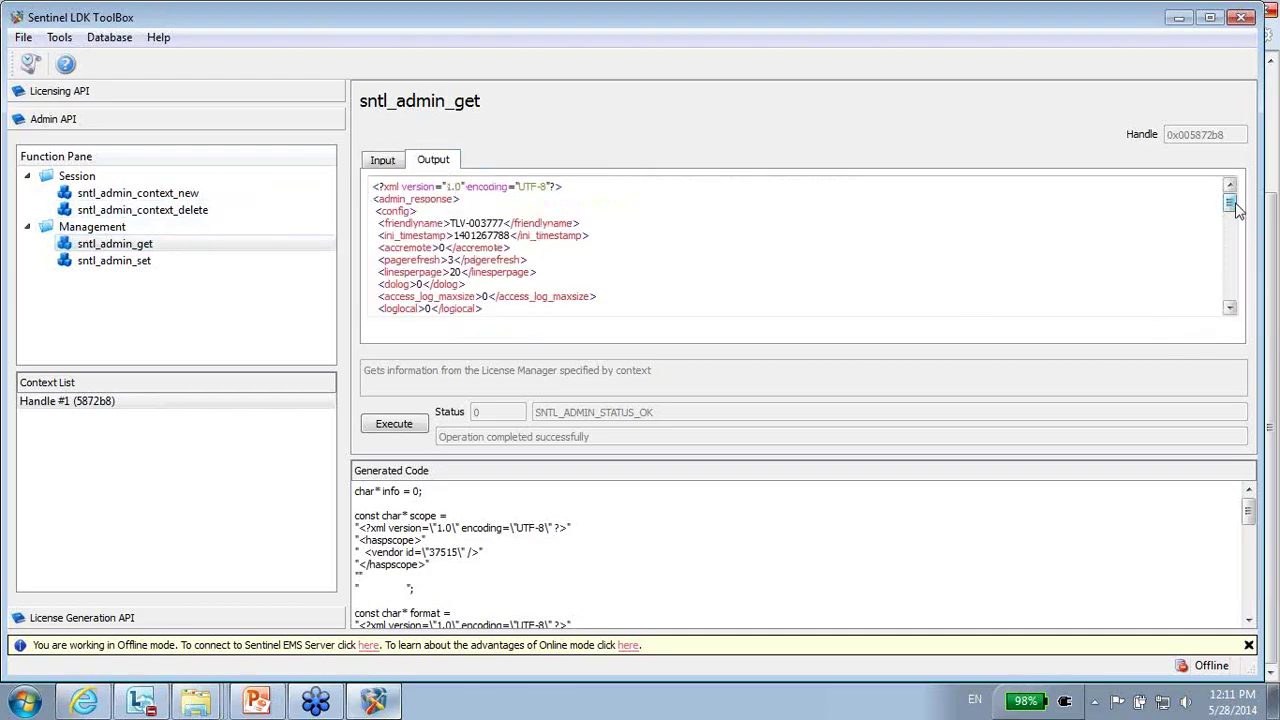
drag(1231, 202, 1254, 173)
key(ctrl+a)
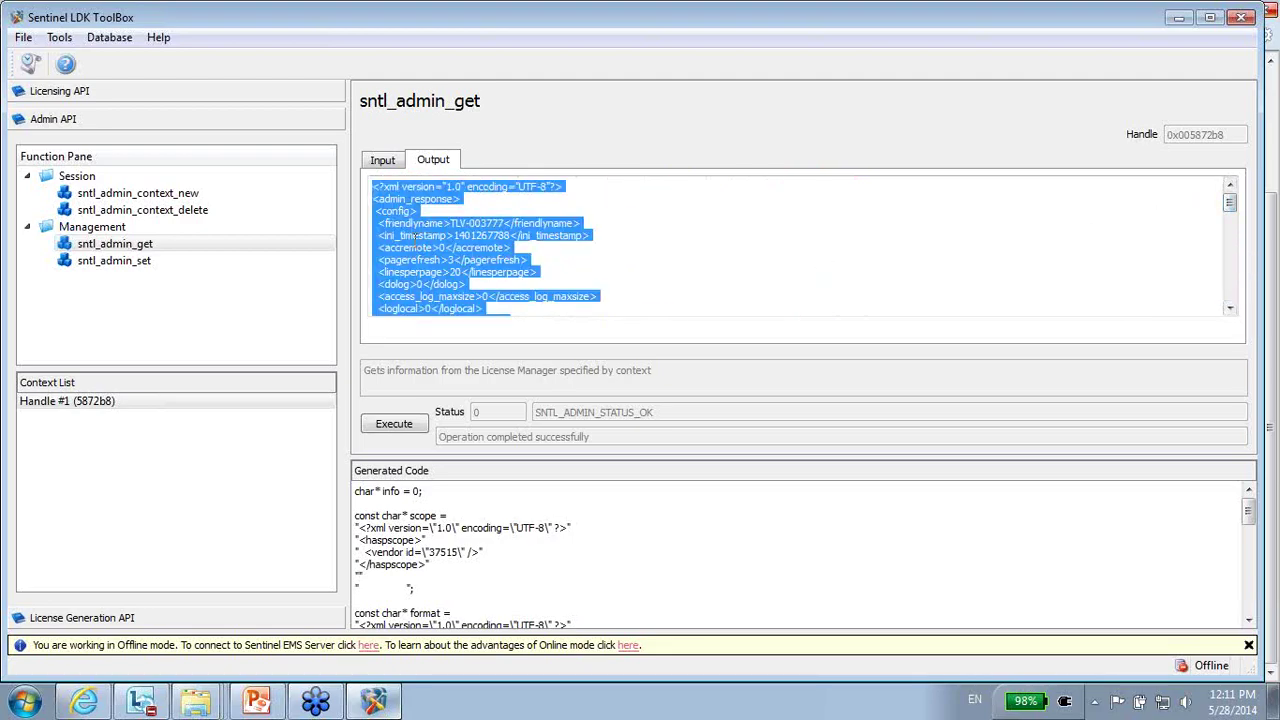
right_click(412, 238)
click(430, 257)
Step: Create a new text document named 1 on the desktop and open it in Notepad
click(1176, 20)
click(1199, 9)
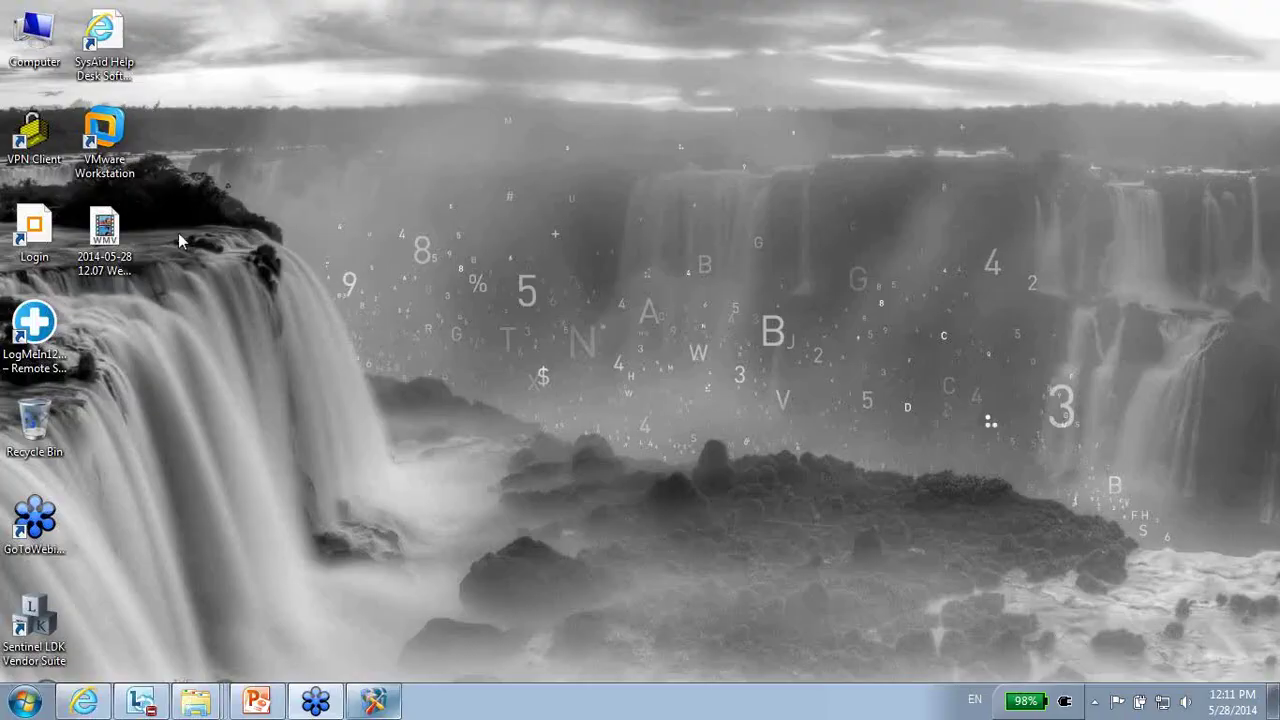
right_click(174, 303)
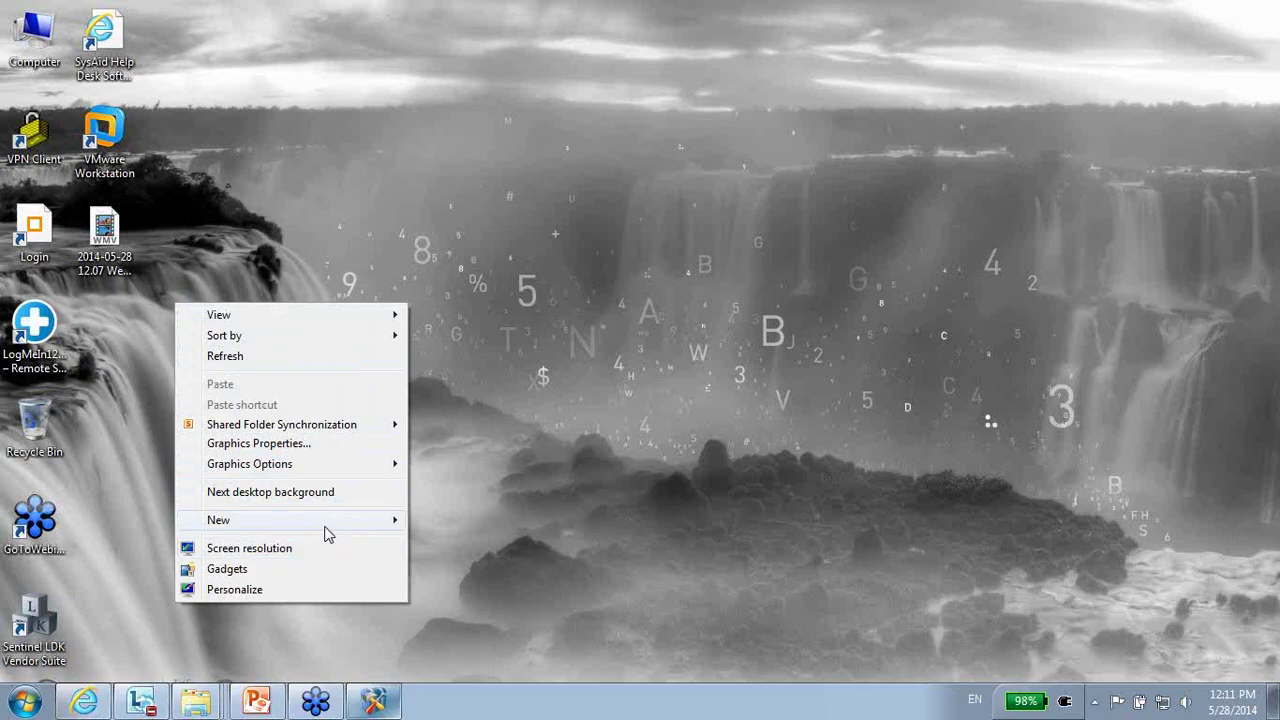
mouse_move(413, 537)
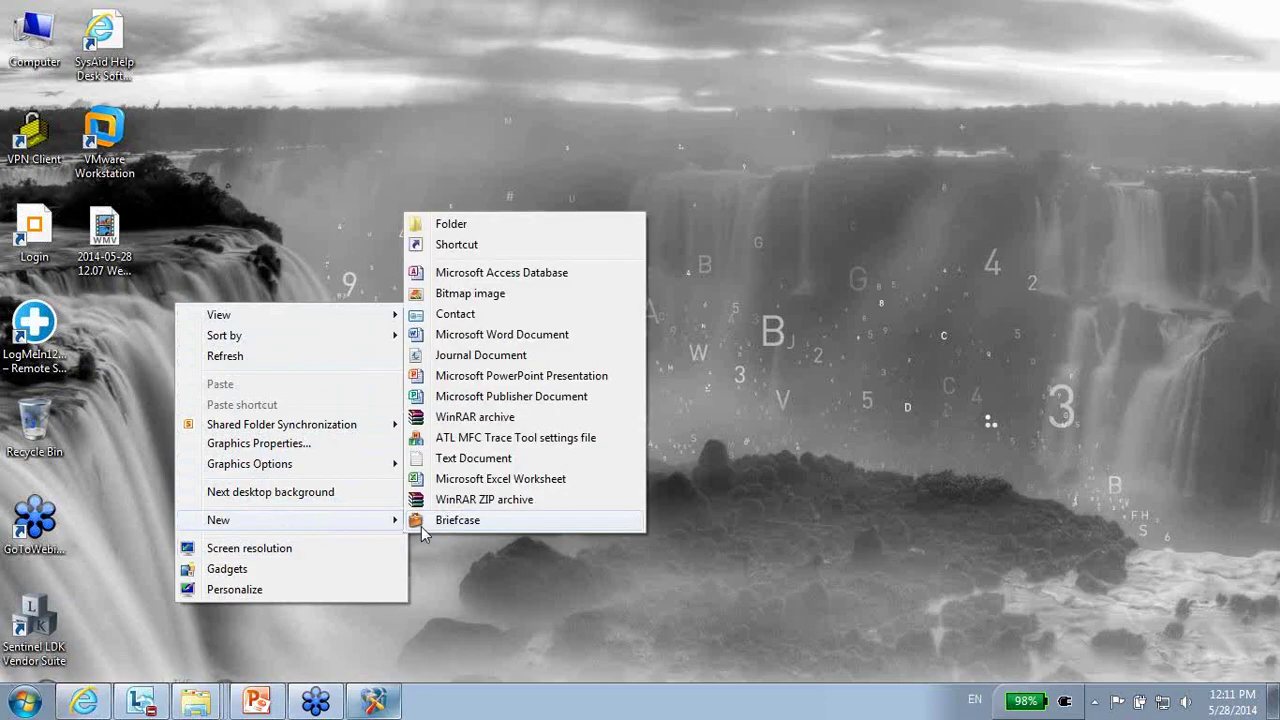
click(483, 460)
text(1)
key(Return)
key(Return)
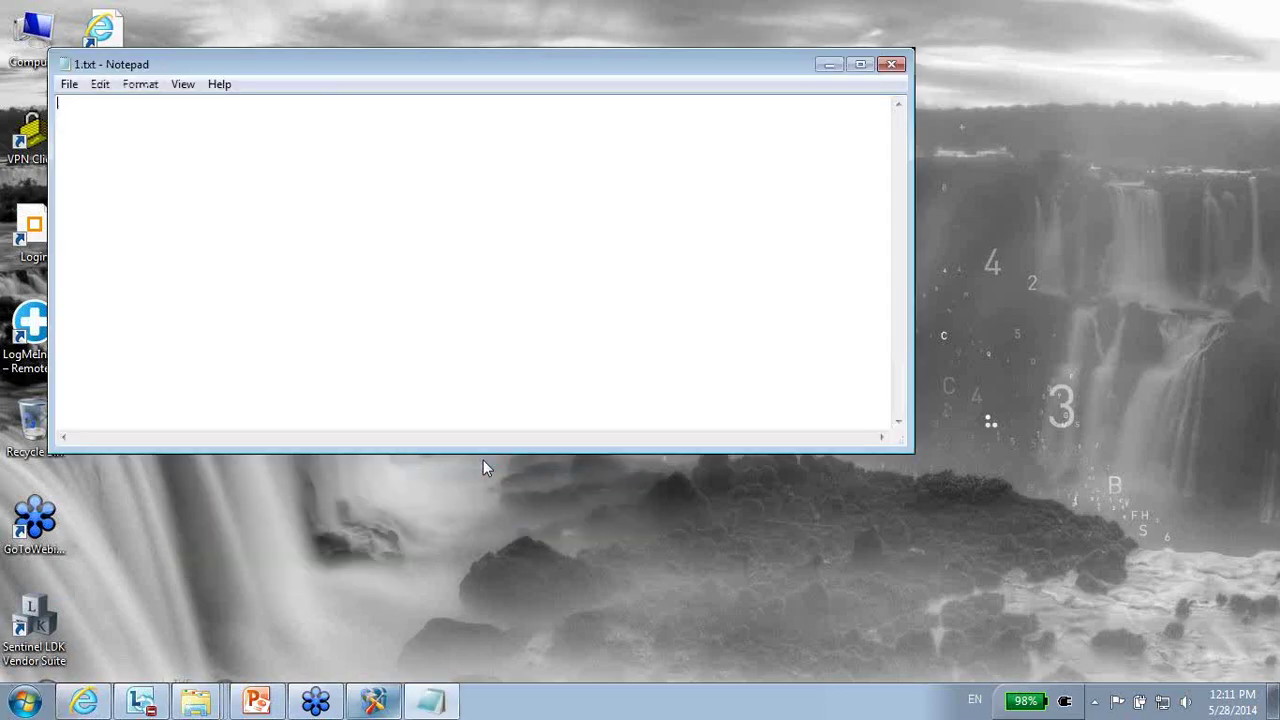
Step: Paste the copied configuration XML into 1.txt, then save and close the file
key(ctrl+v)
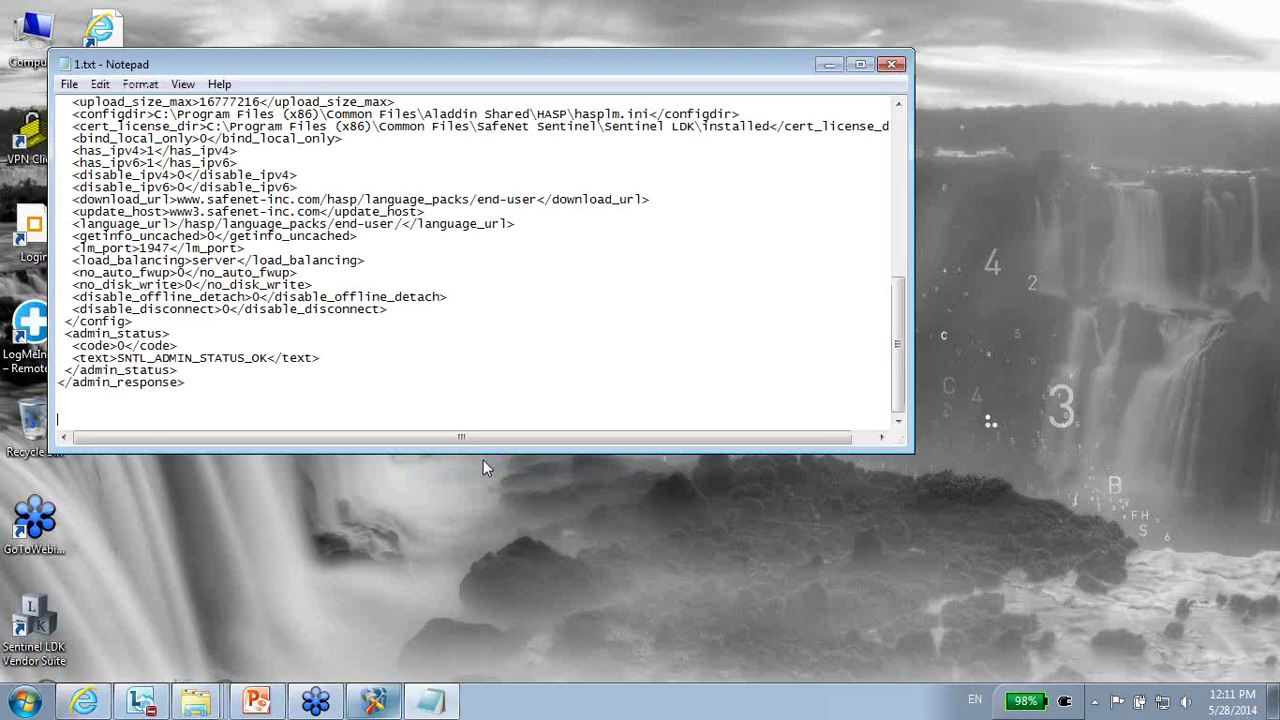
click(891, 64)
click(517, 363)
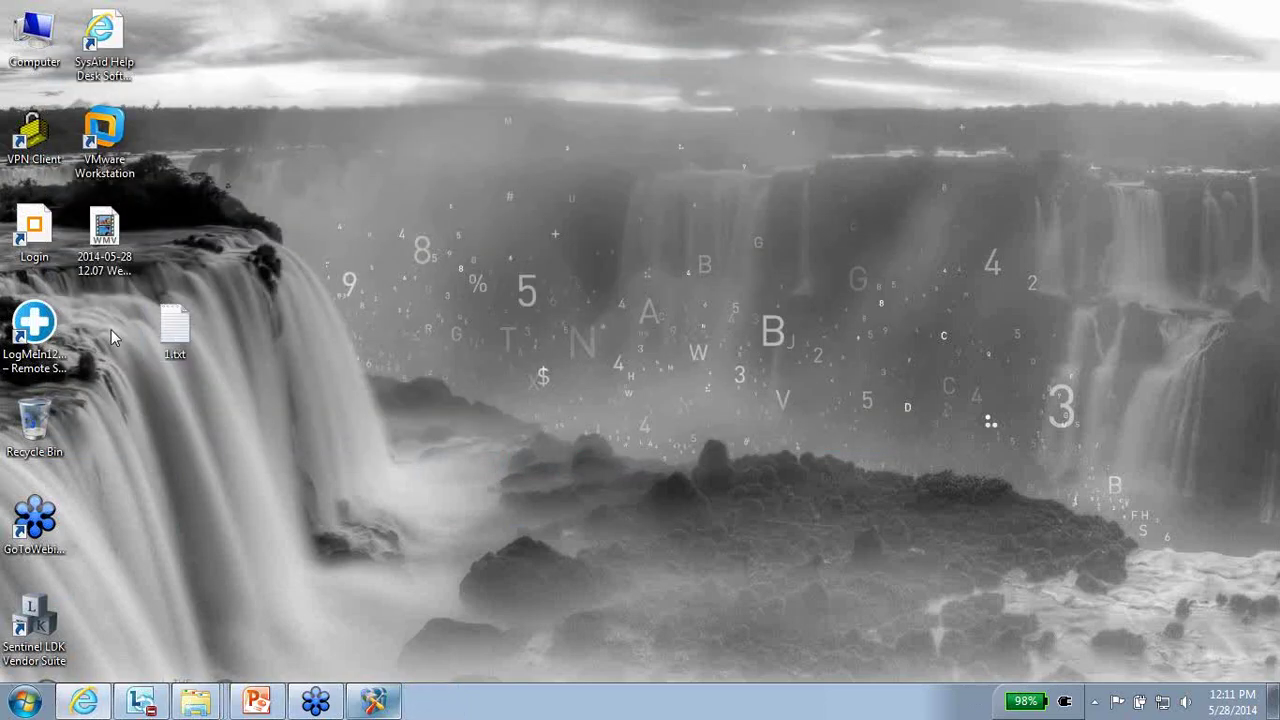
Step: Open 1.txt in Notepad++ and format it with XML Tools' Pretty print (XML only - with line breaks)
right_click(165, 328)
click(170, 354)
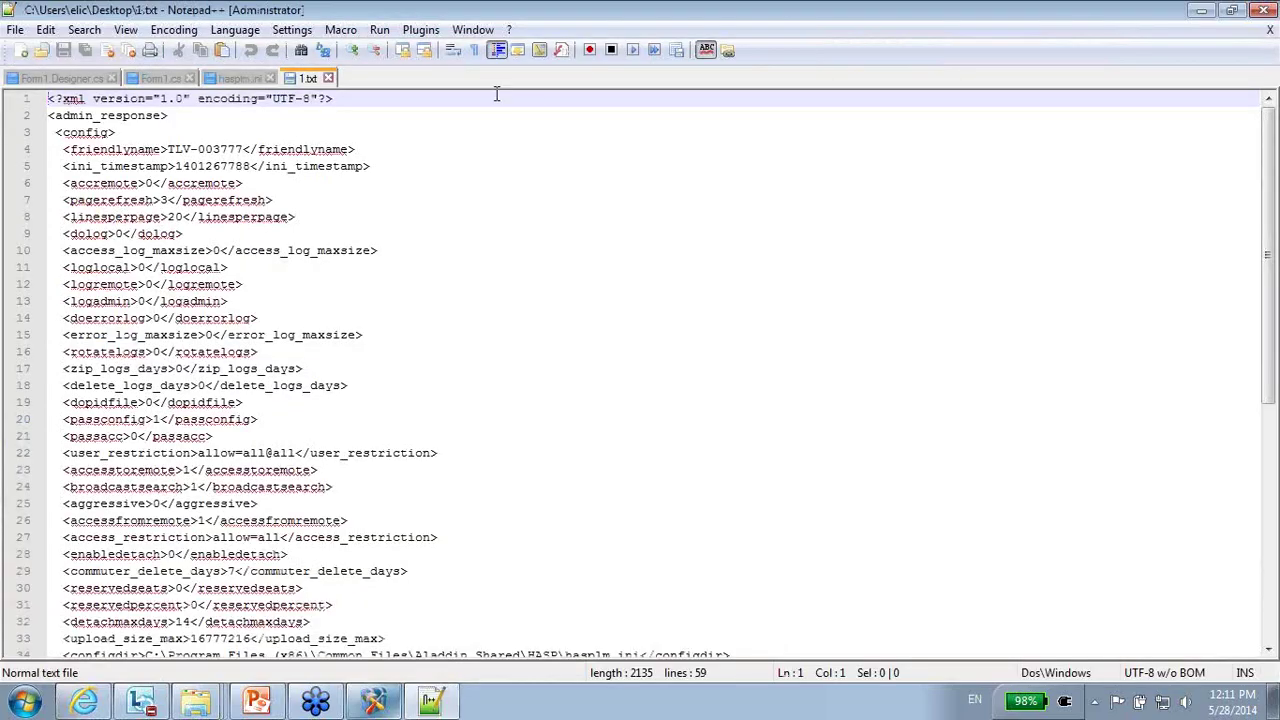
click(421, 29)
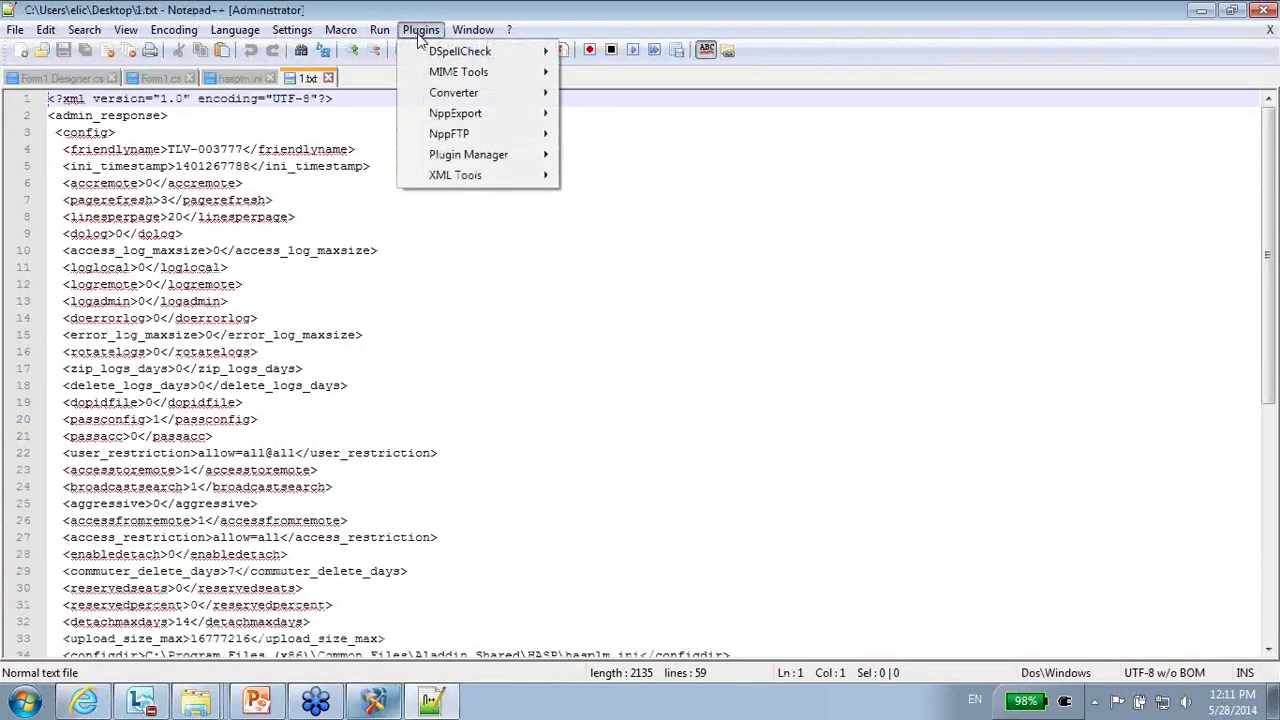
mouse_move(470, 178)
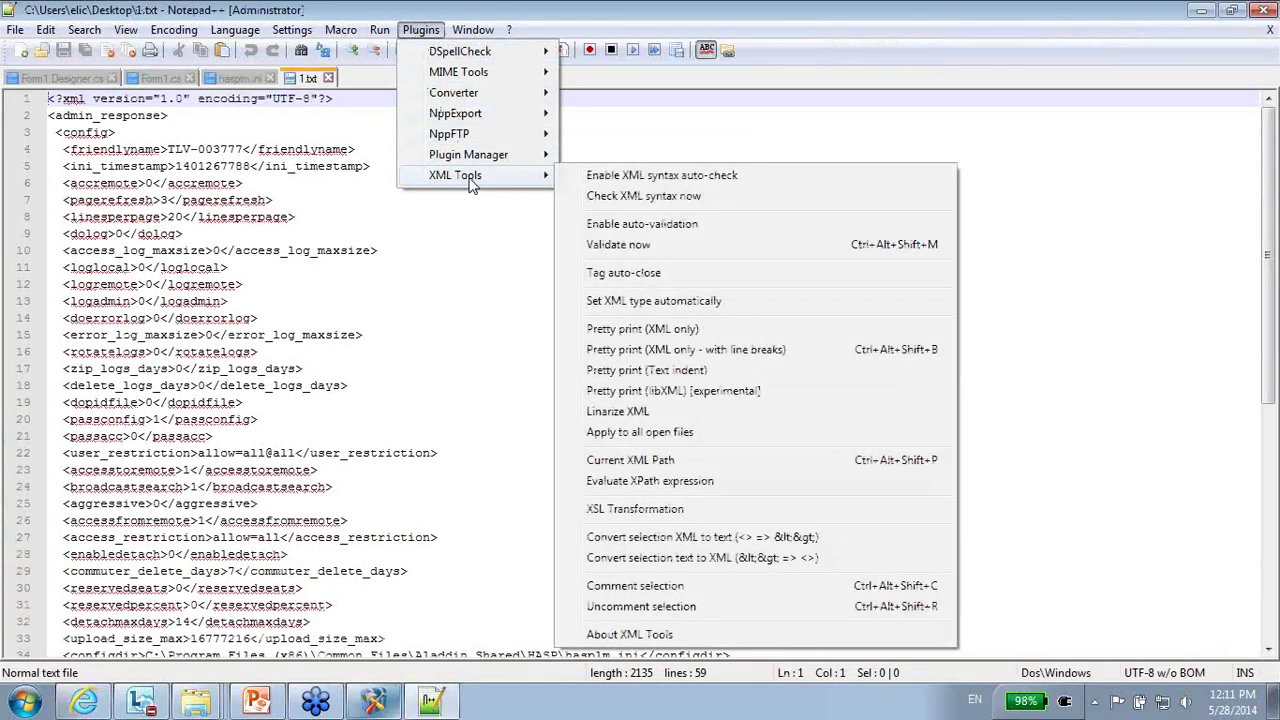
click(676, 349)
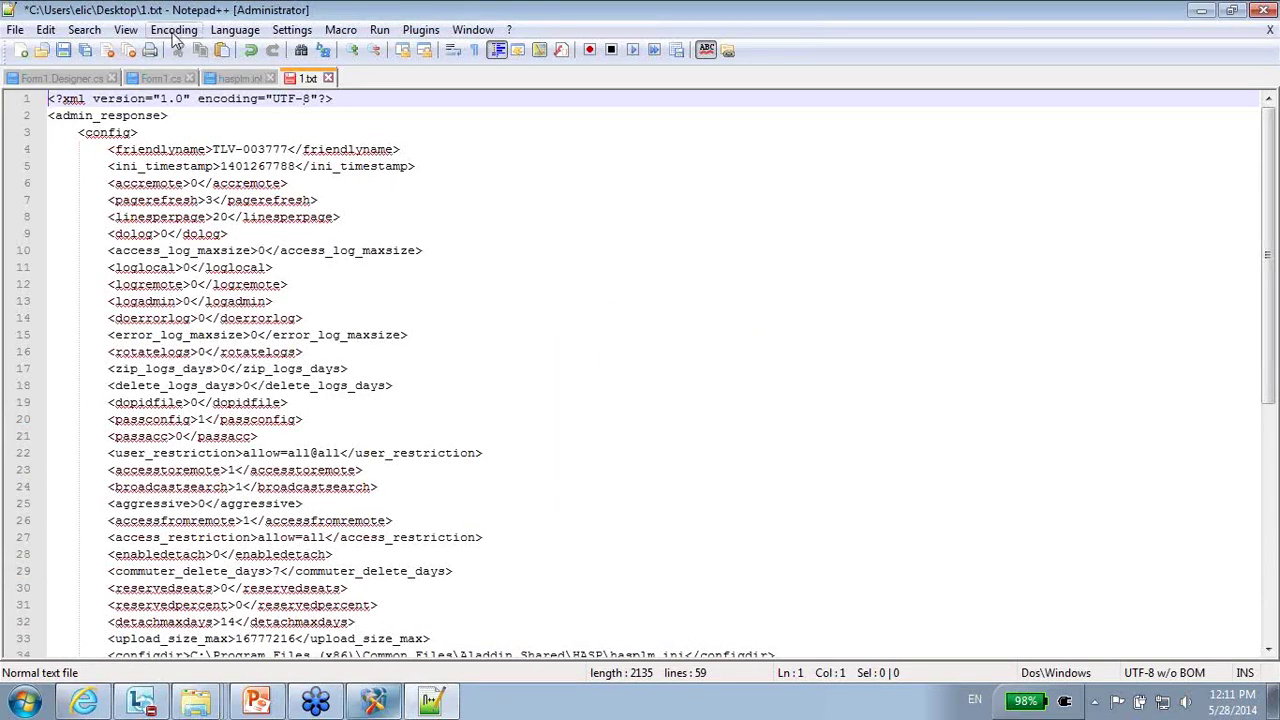
Step: Set the syntax language of 1.txt to XML and save the file
click(127, 30)
mouse_move(233, 30)
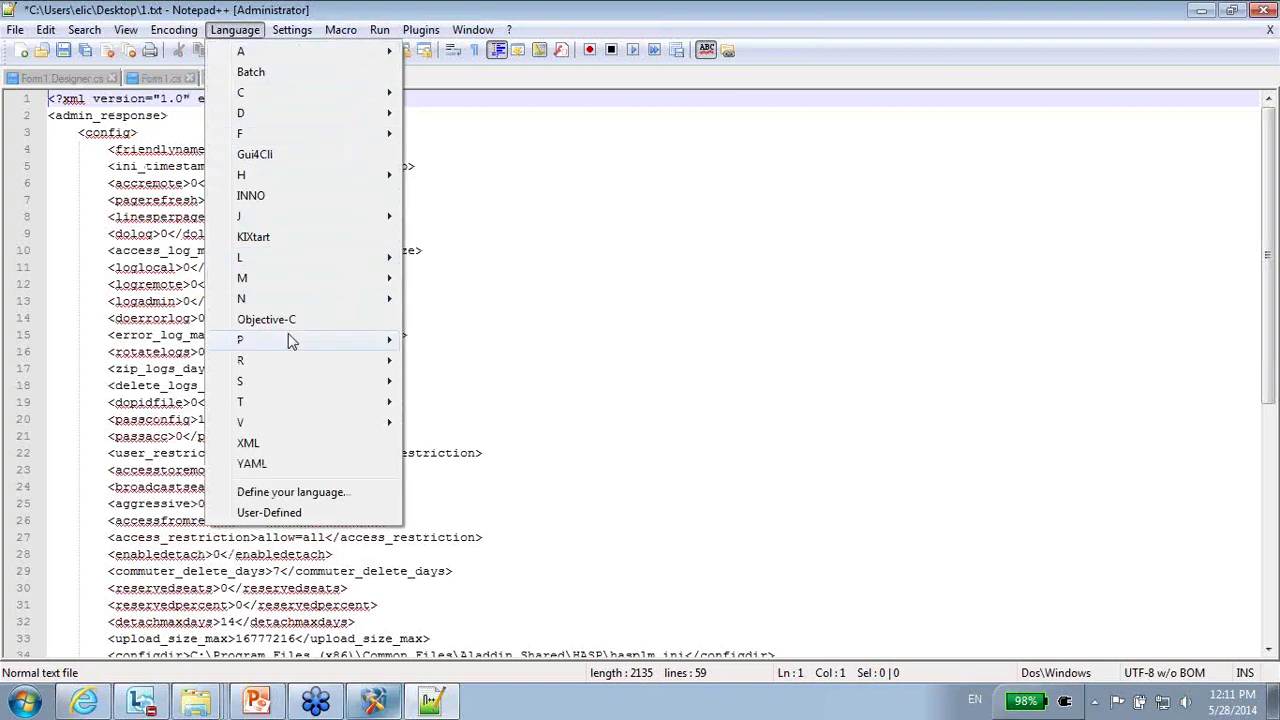
click(250, 443)
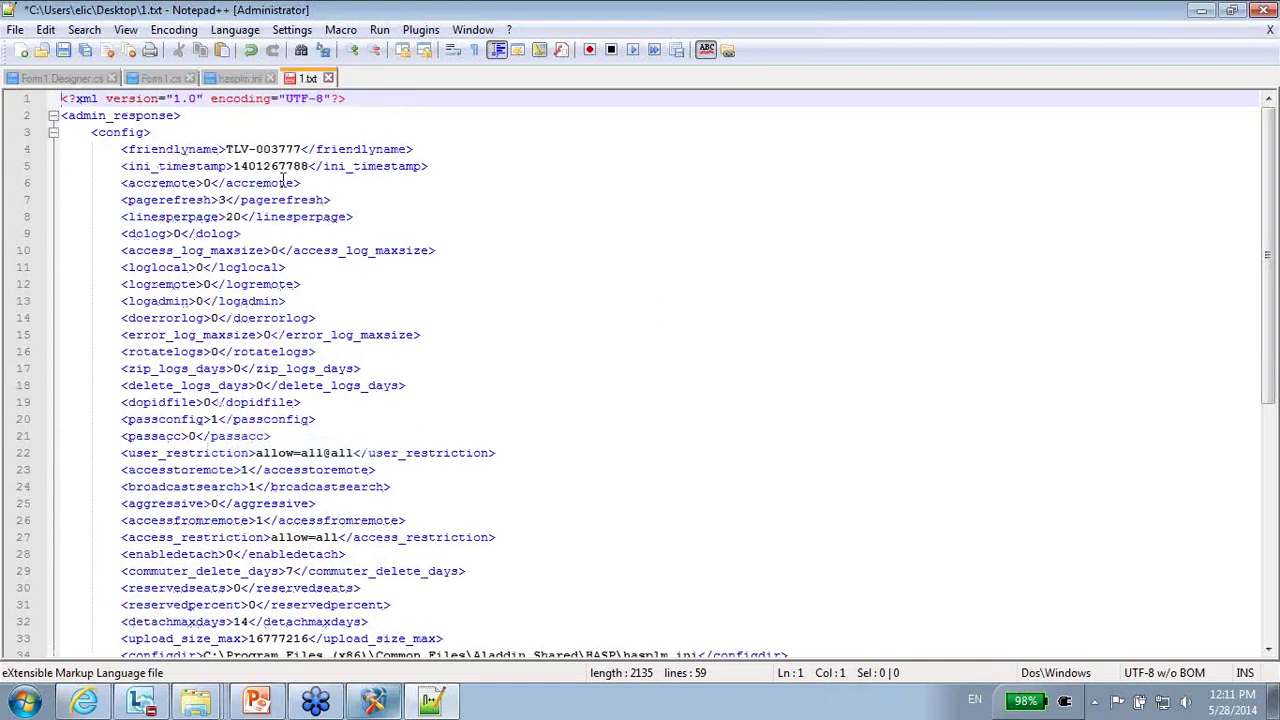
click(63, 50)
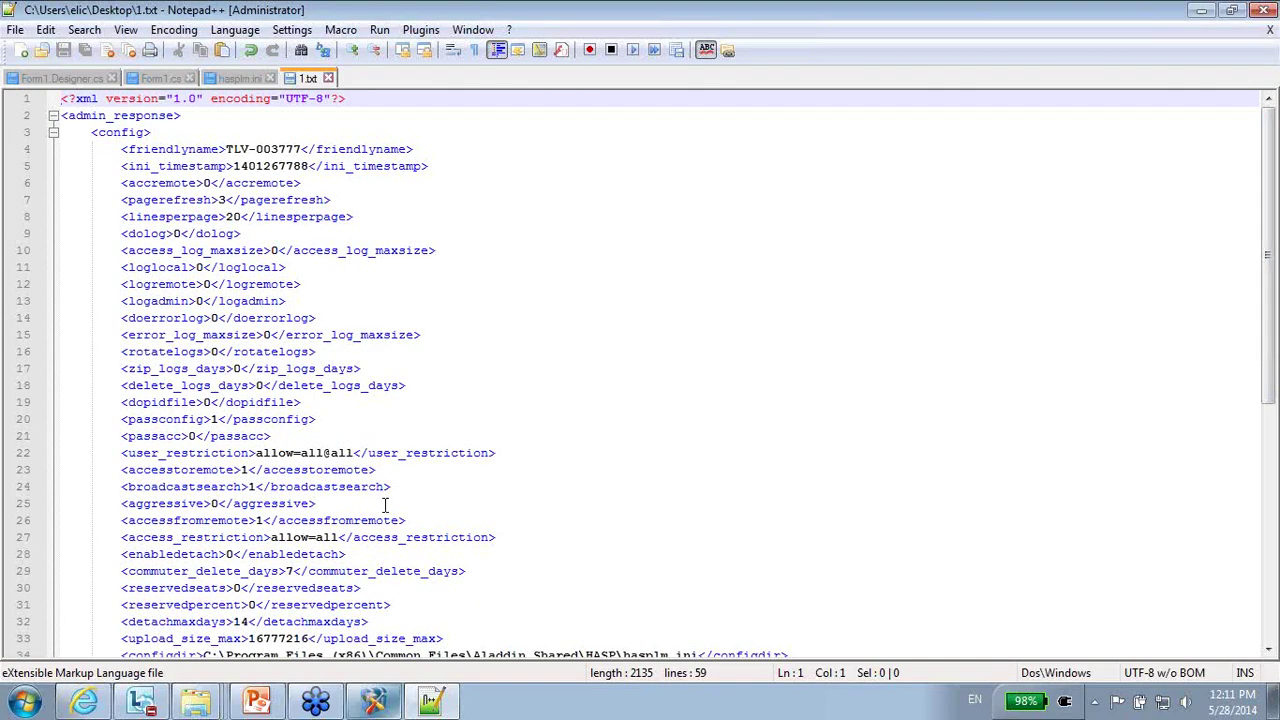
Step: Find the delete_logs_days entry in 1.txt and compare it with Days Before Deleting Log Files in Admin Control Center
drag(1270, 376, 1272, 412)
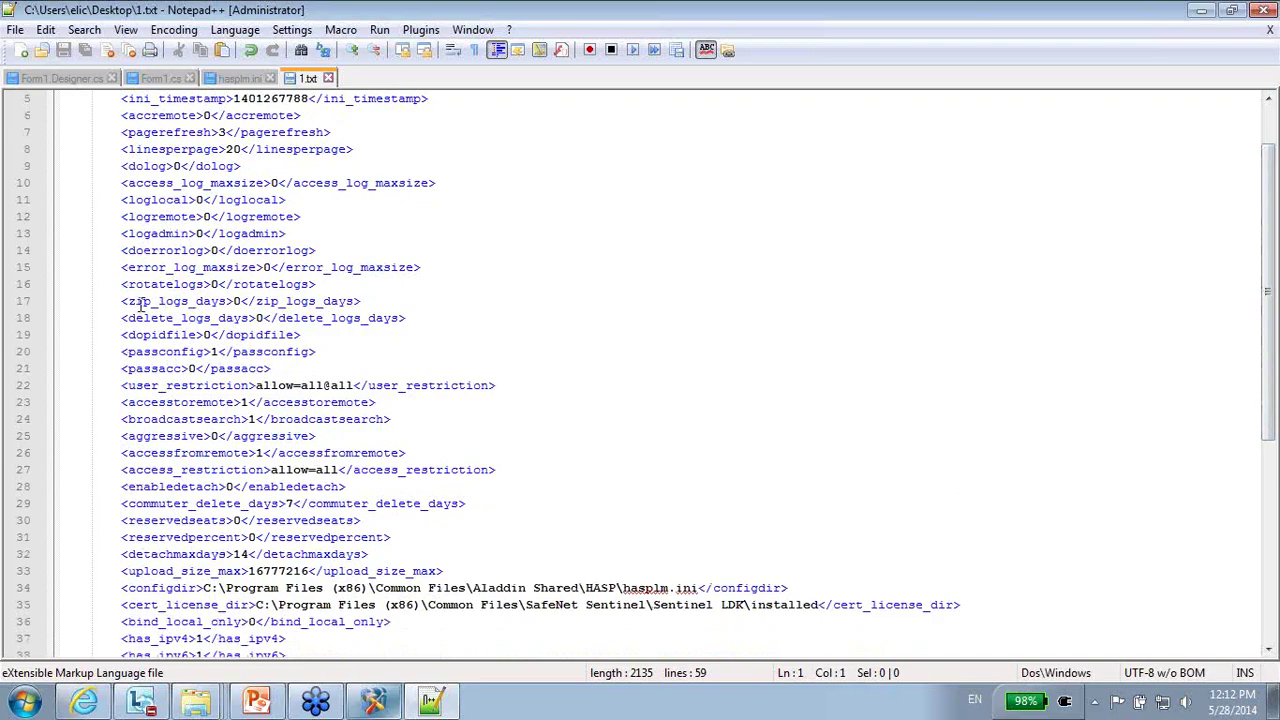
drag(125, 318, 438, 318)
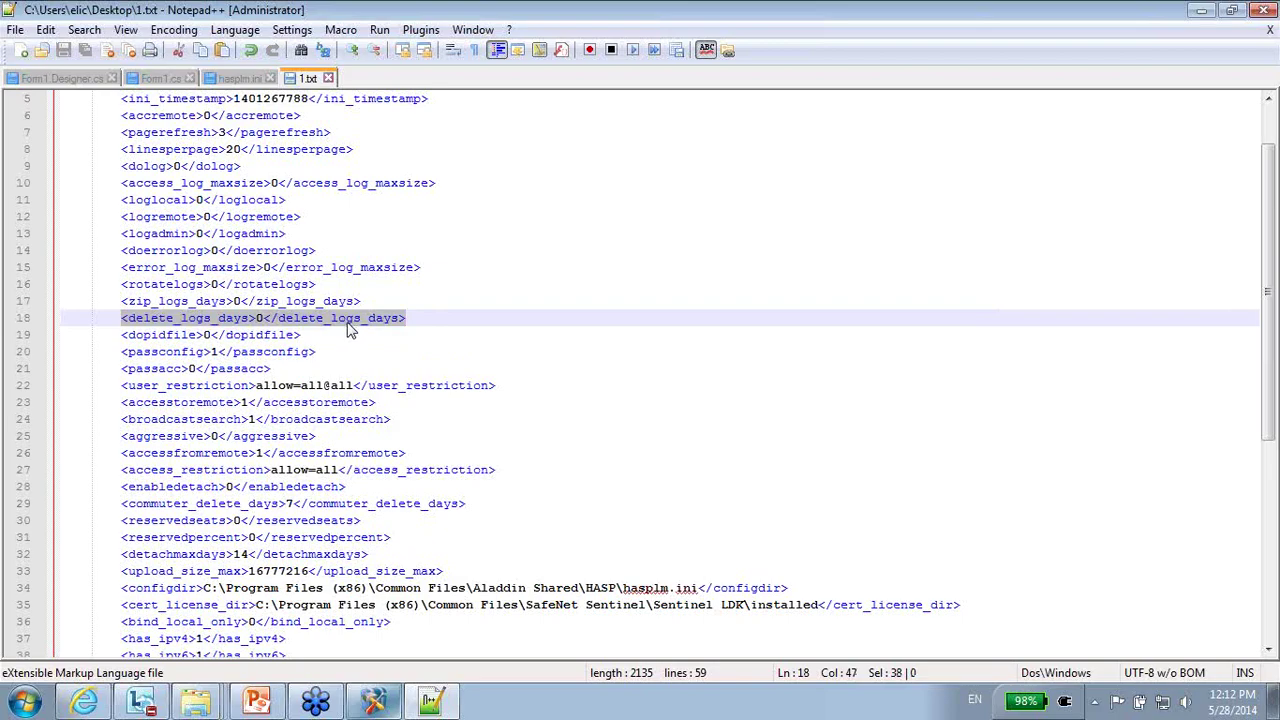
click(453, 320)
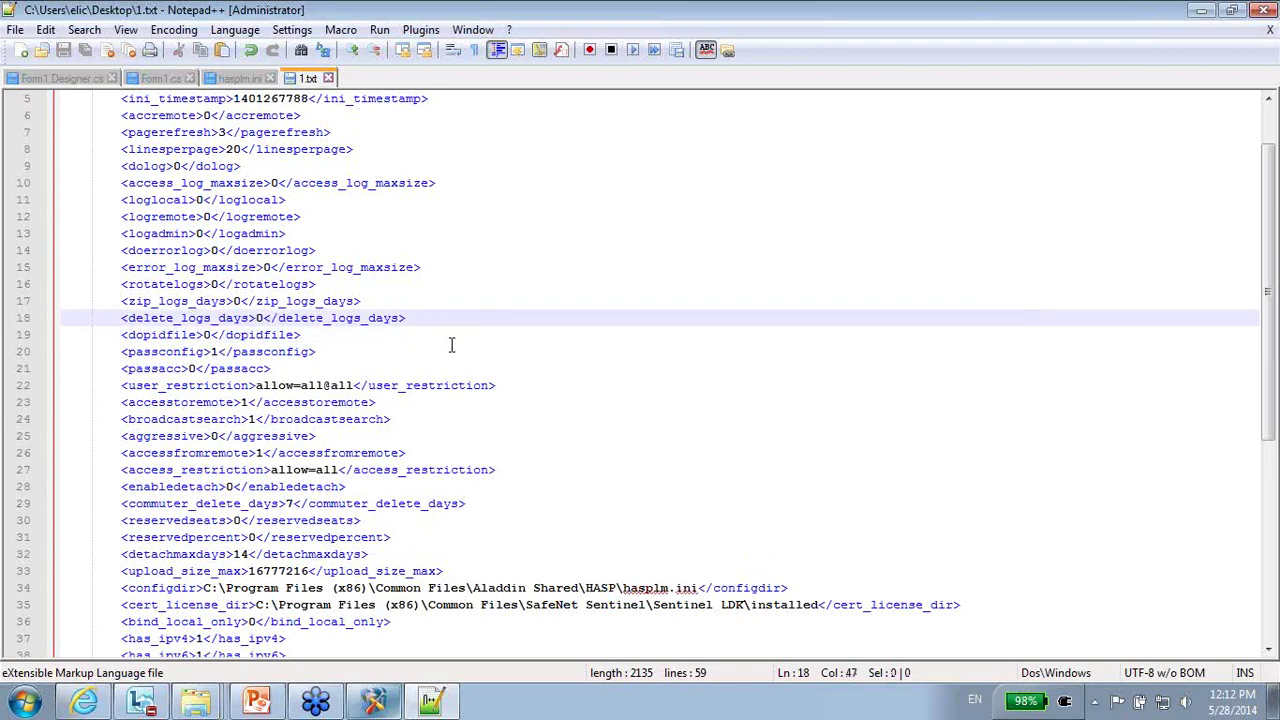
click(84, 700)
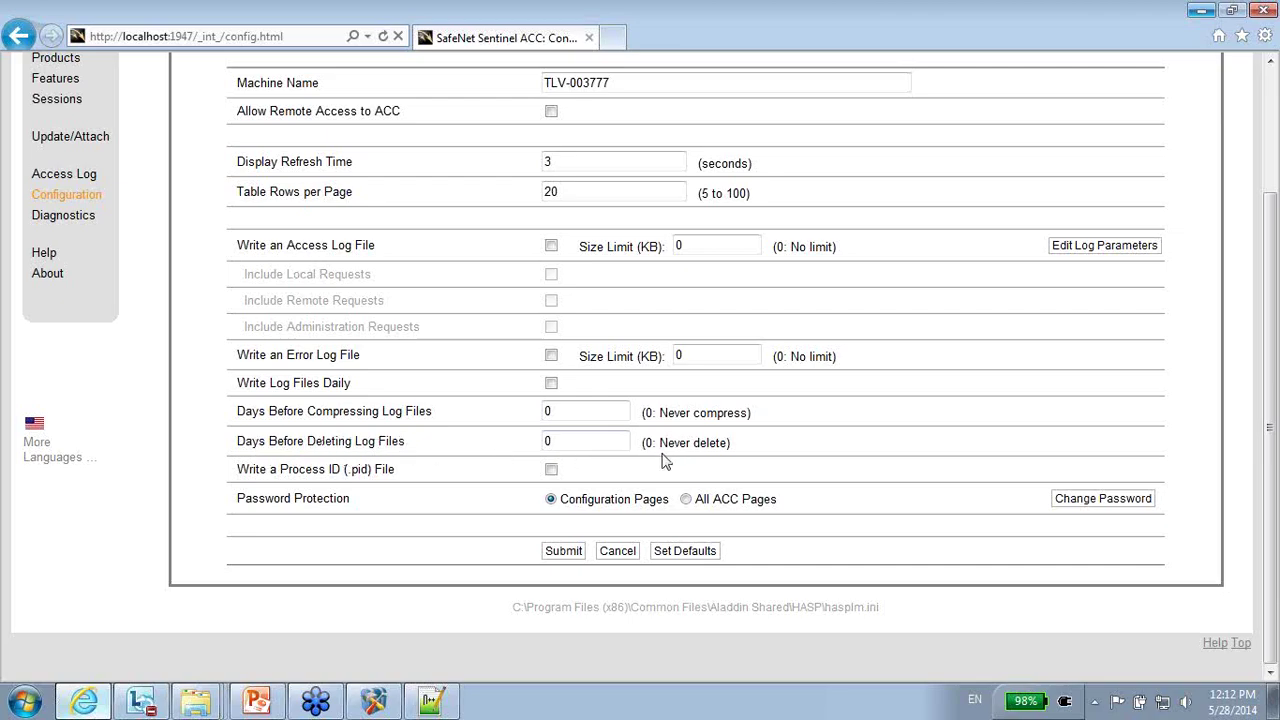
Step: Return to 1.txt in Notepad++ and copy the complete delete_logs_days element
click(431, 700)
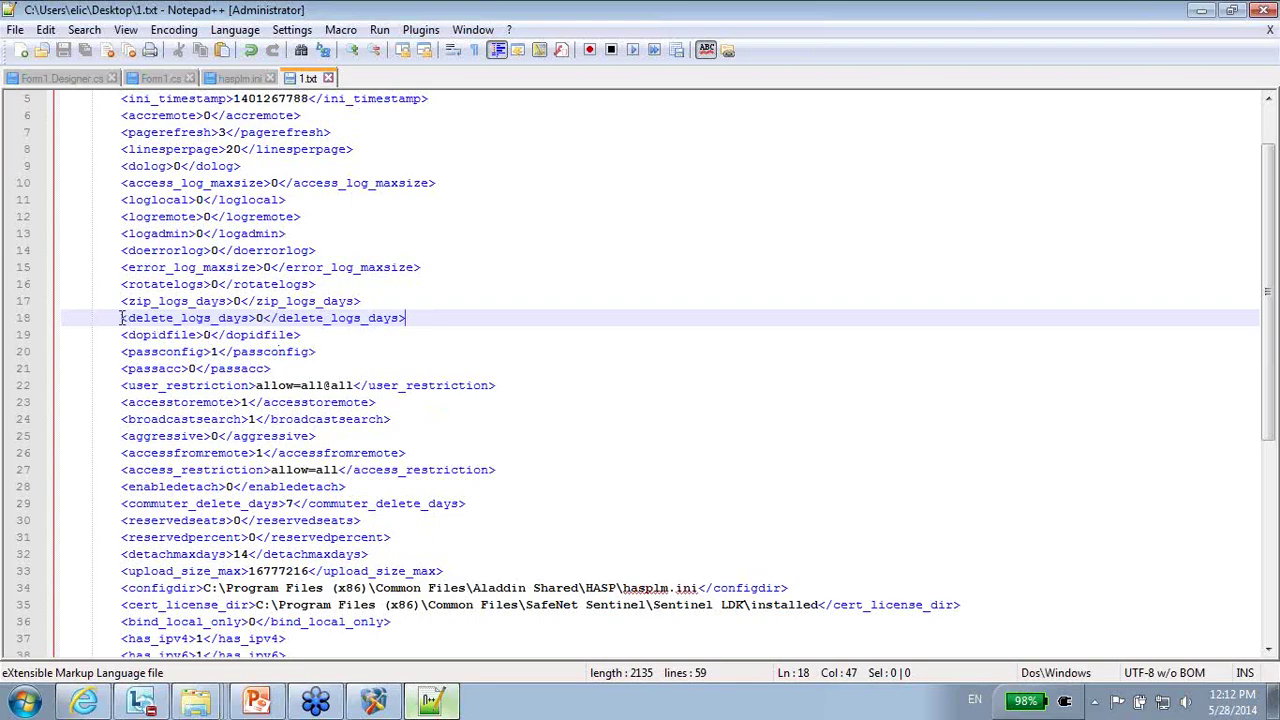
drag(121, 318, 409, 320)
right_click(384, 314)
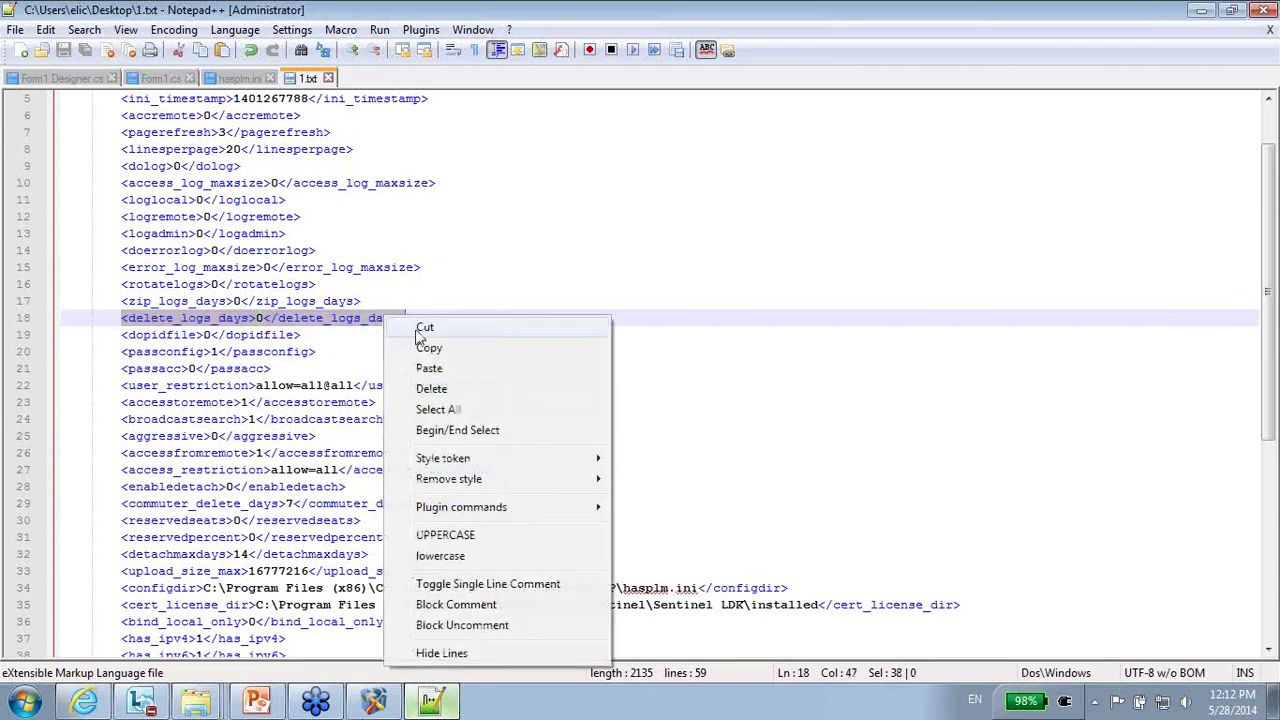
click(436, 346)
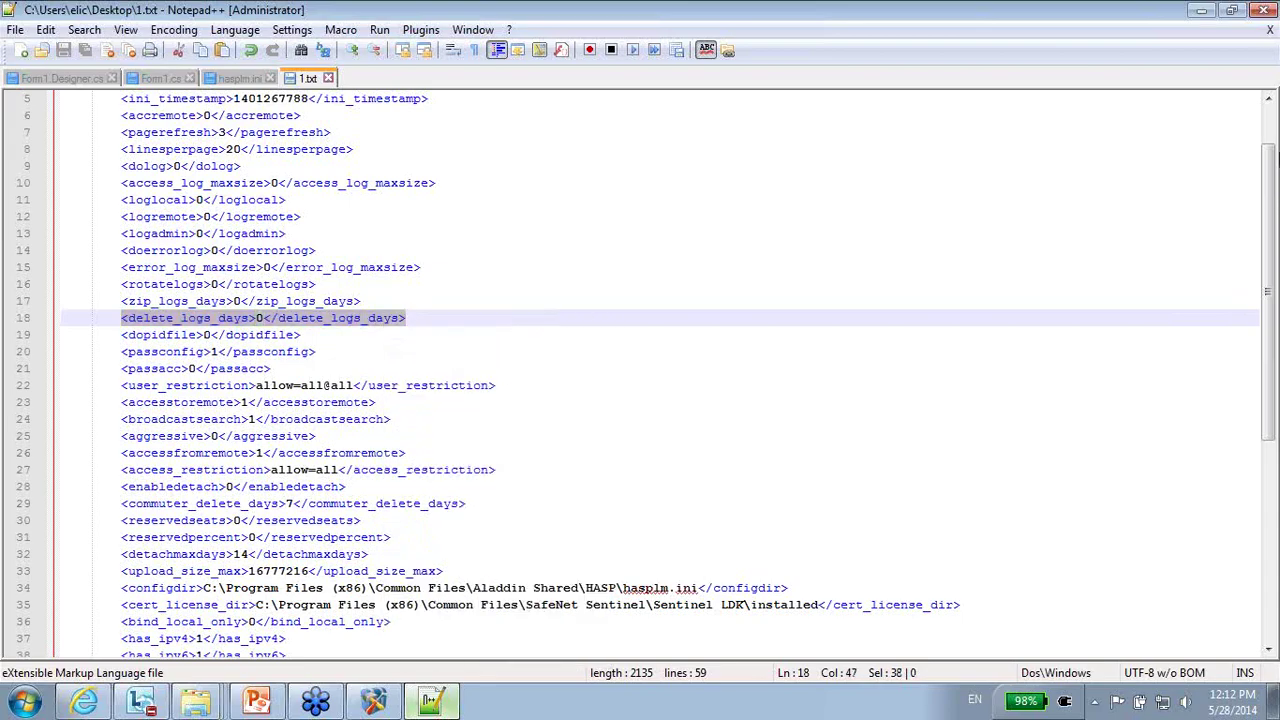
Step: Switch to Sentinel LDK ToolBox and load the Apply Multiple Configuration Settings action template for sntl_admin_set
click(1201, 10)
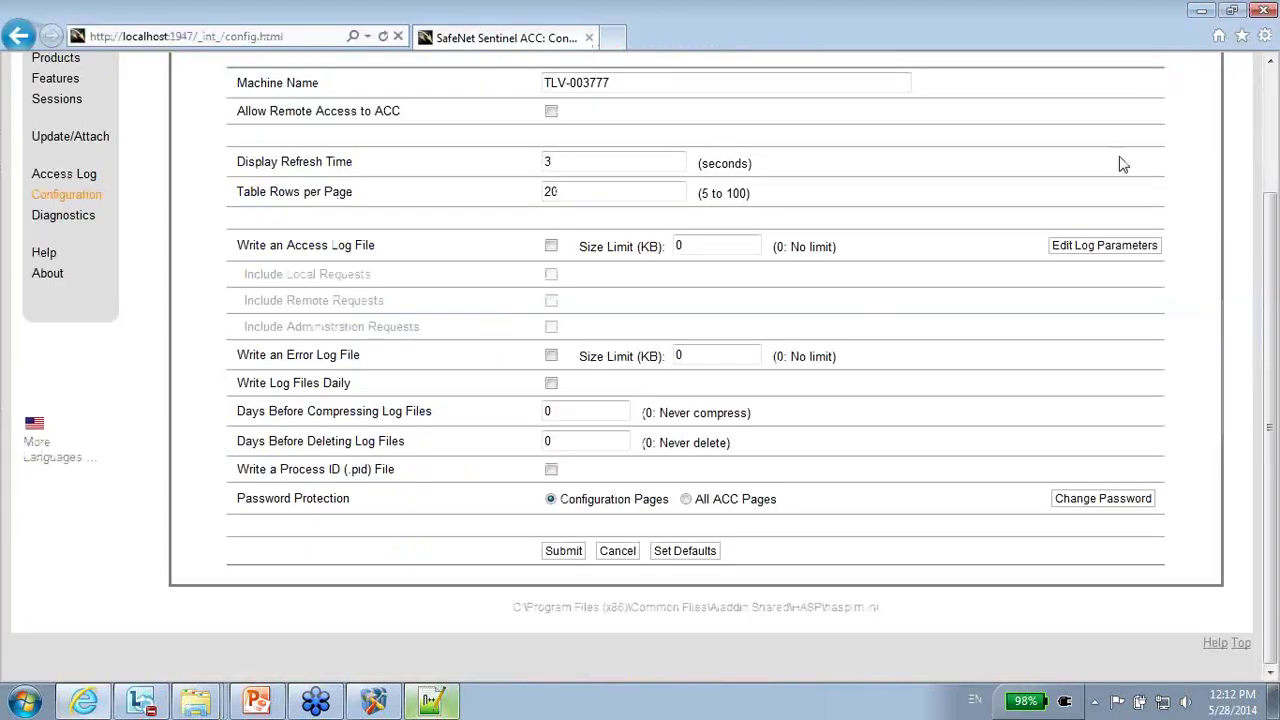
click(1201, 10)
click(375, 705)
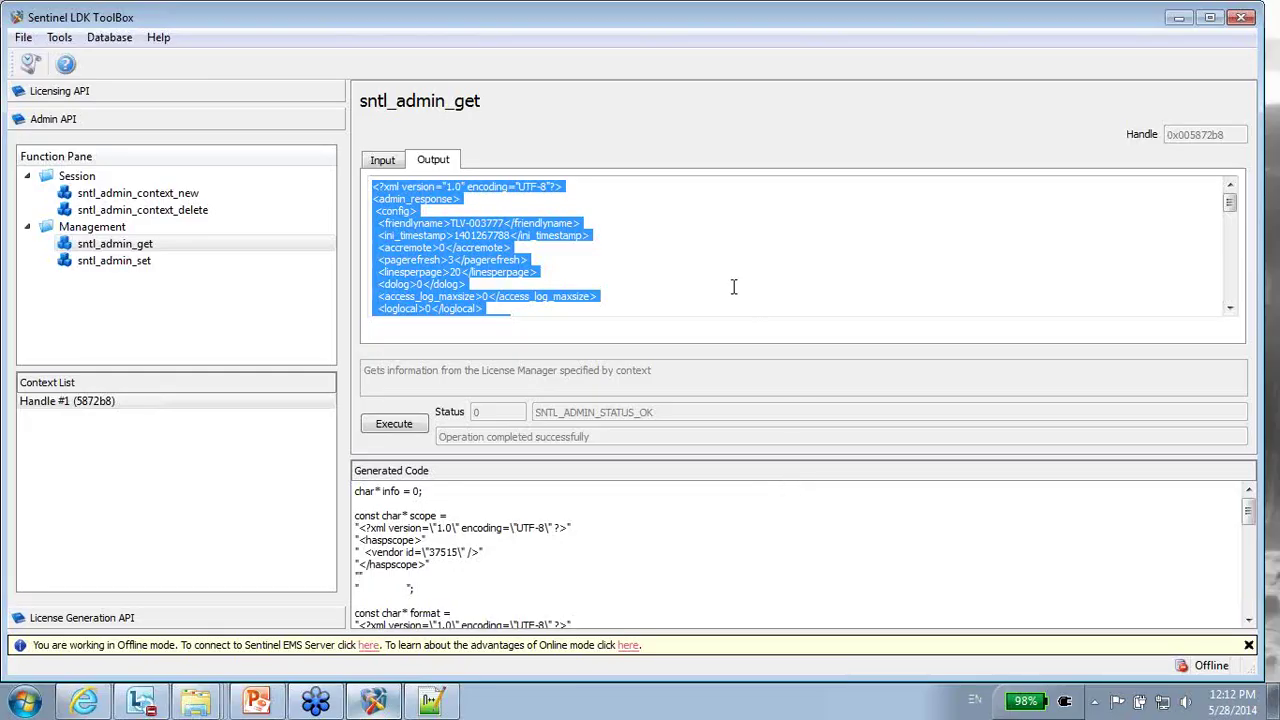
click(378, 162)
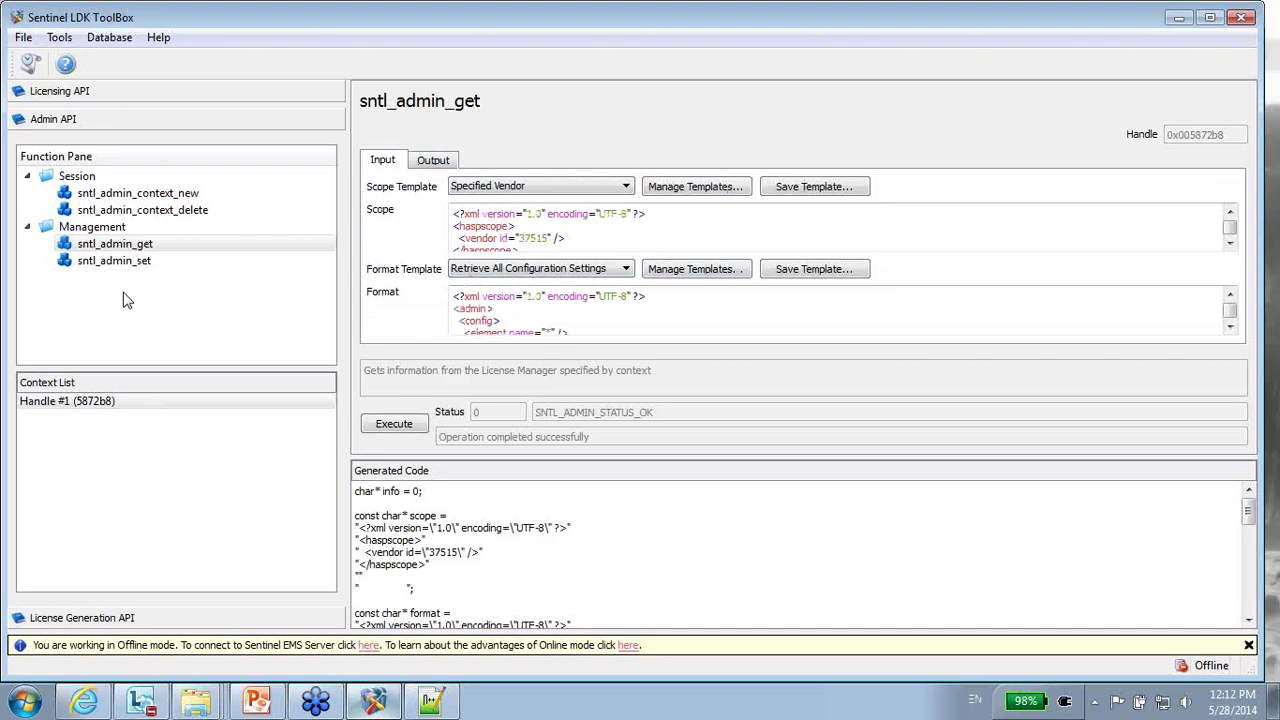
click(140, 262)
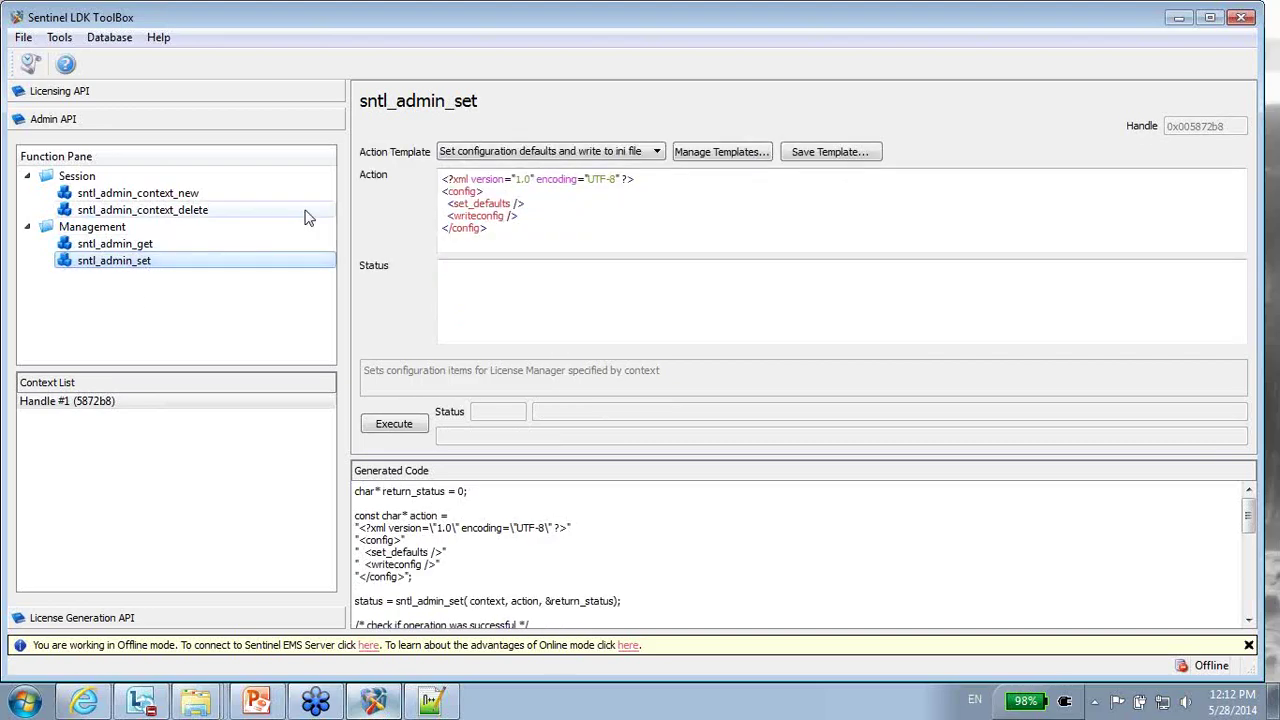
click(657, 152)
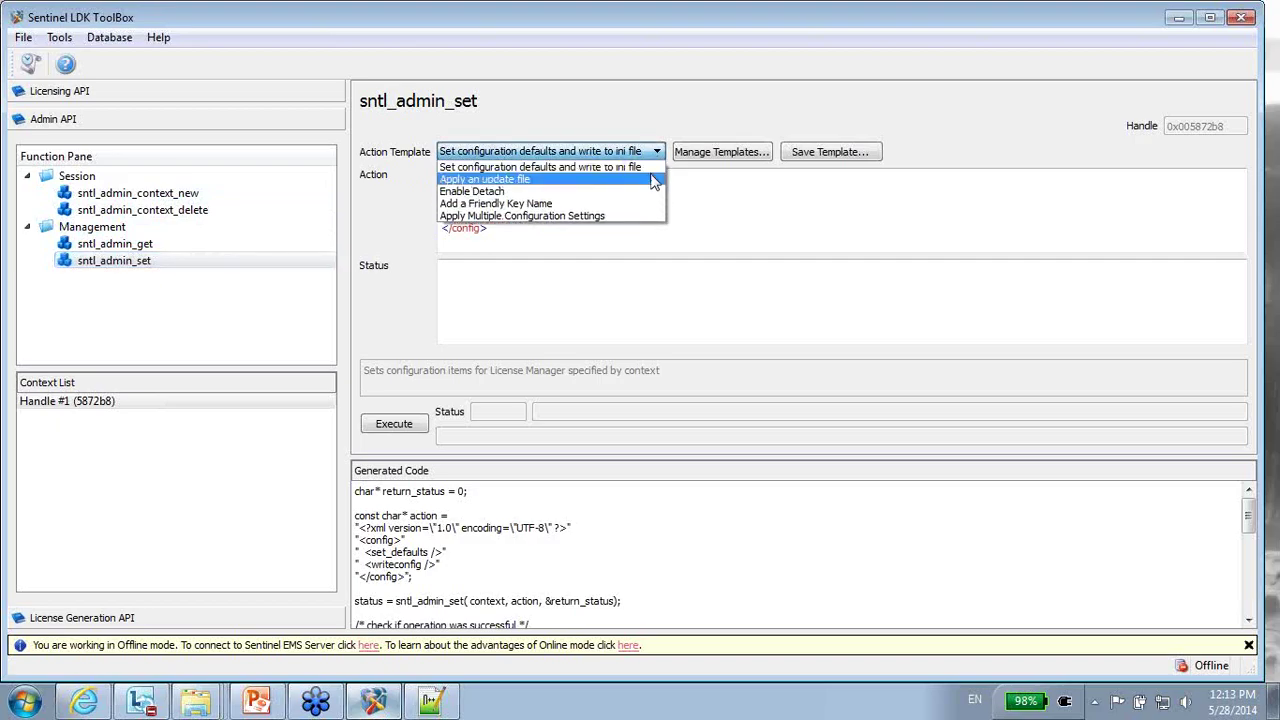
click(530, 216)
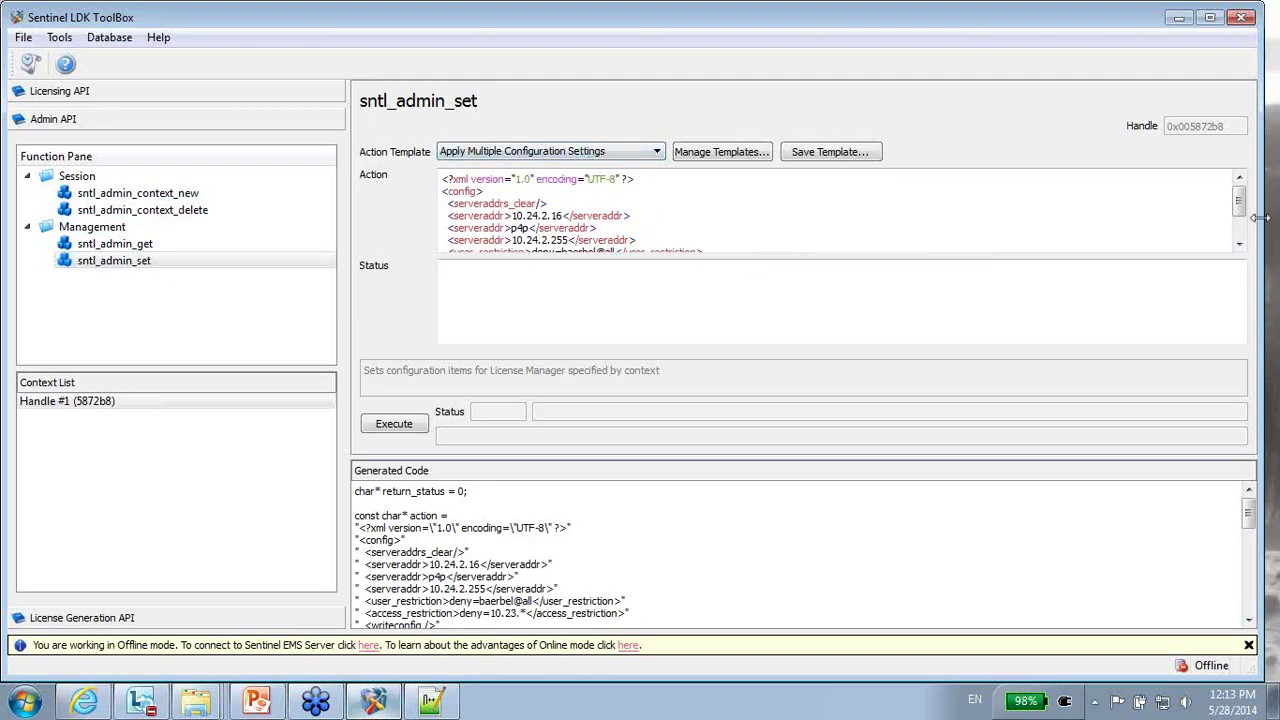
Step: Replace the template's server address and restriction entries with the copied delete_logs_days element, indented above writeconfig
drag(1239, 203, 1243, 235)
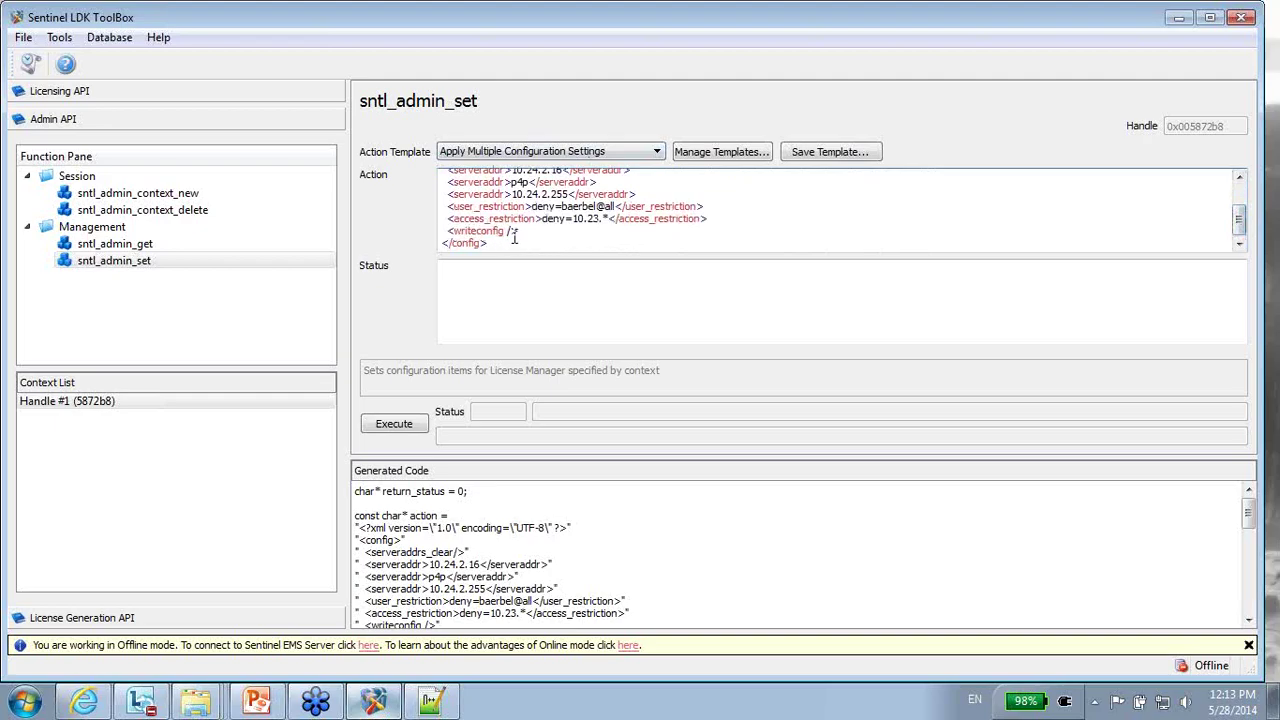
scroll(831, 246, up, 3)
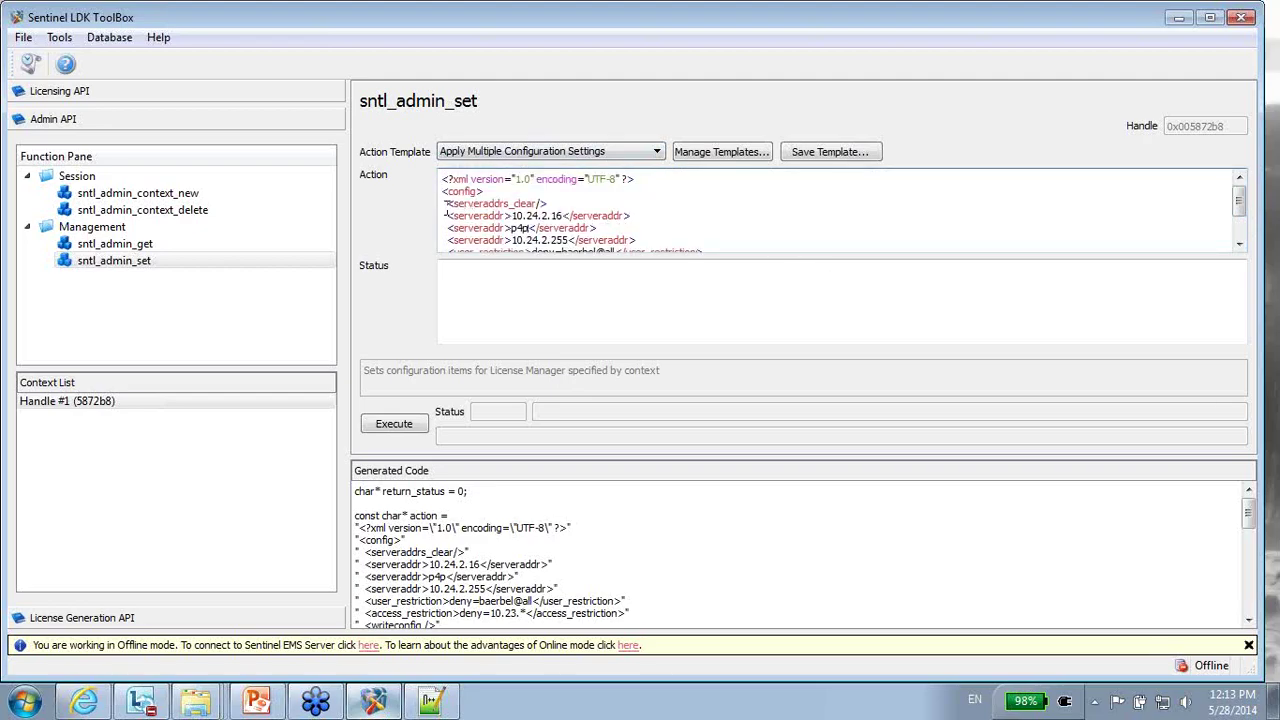
drag(443, 205, 760, 224)
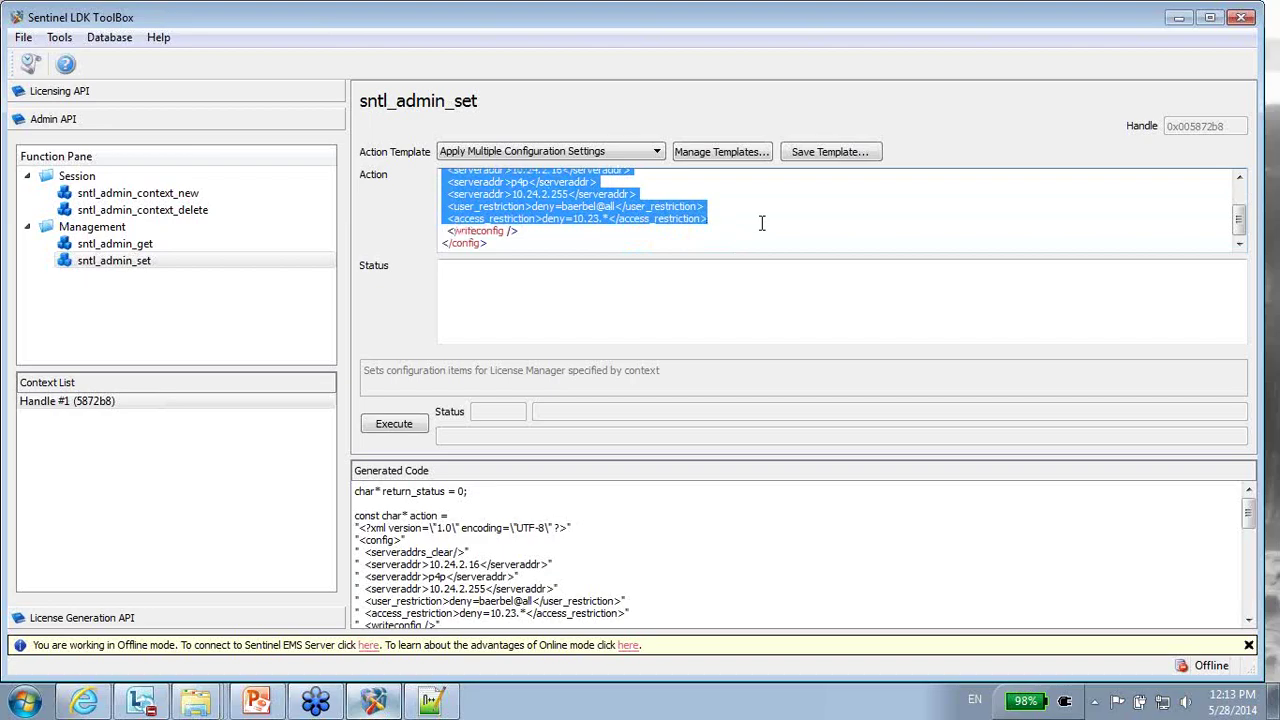
key(Delete)
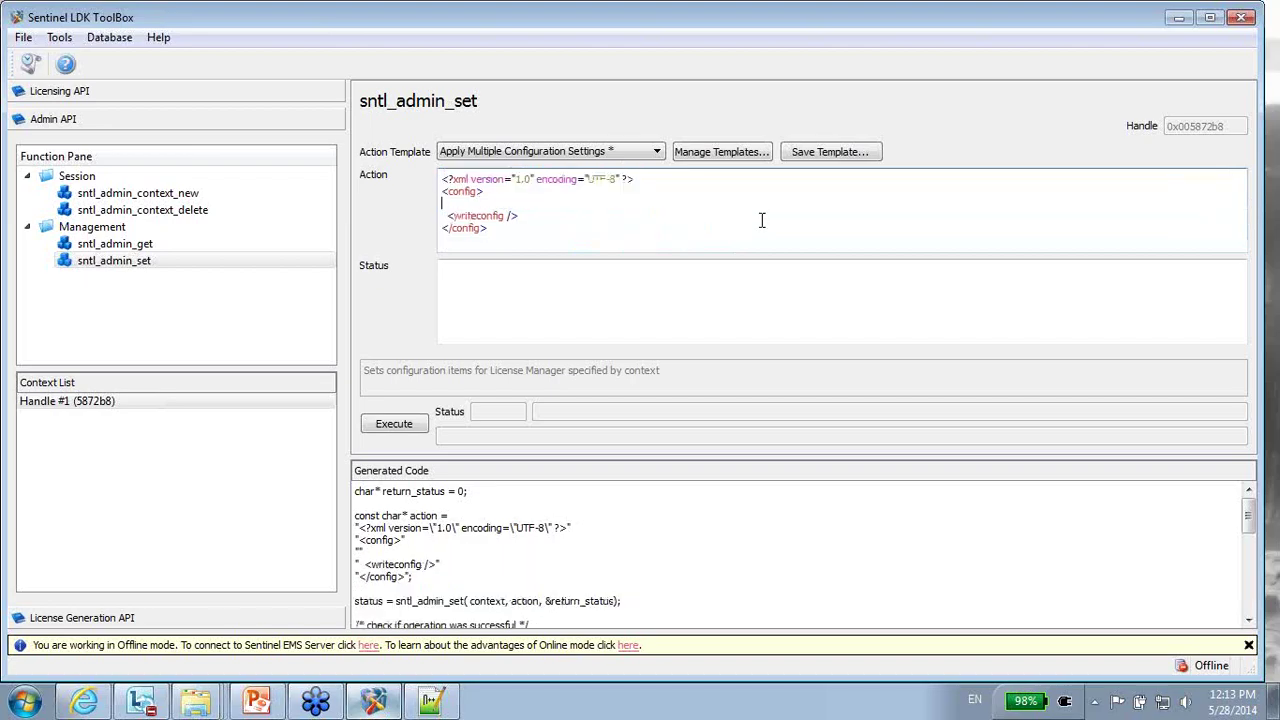
key(ctrl+v)
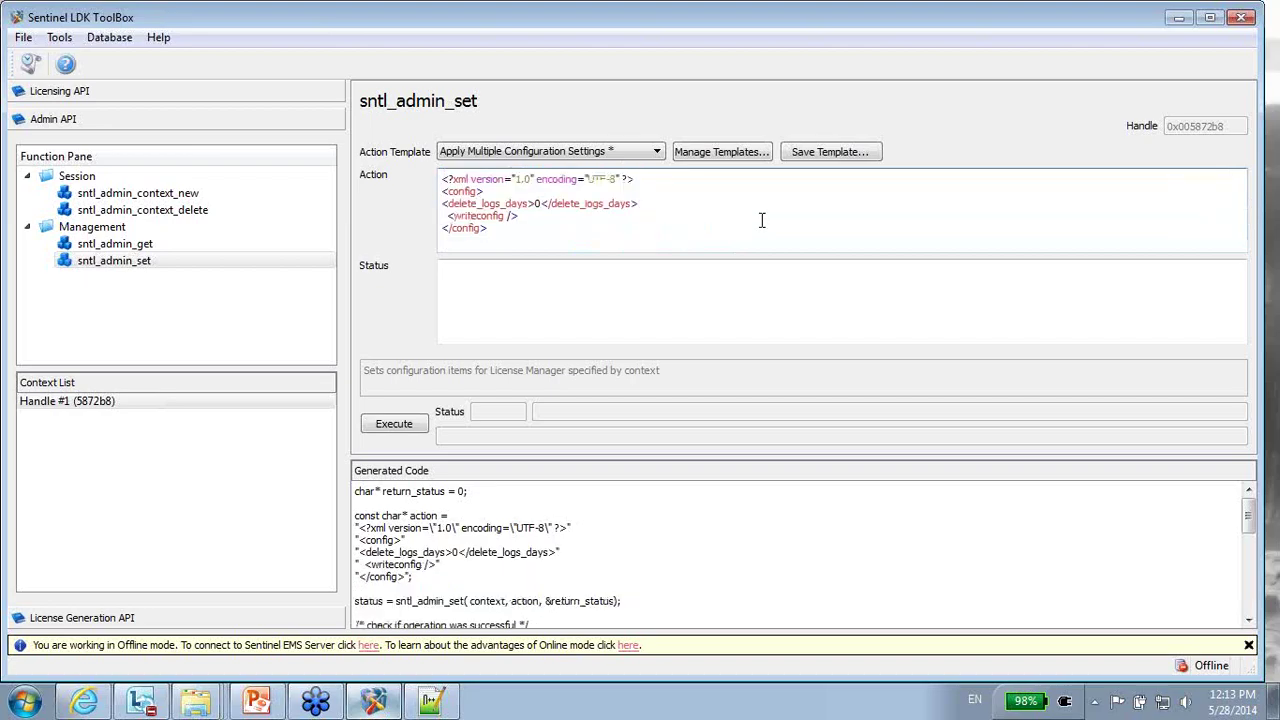
click(443, 204)
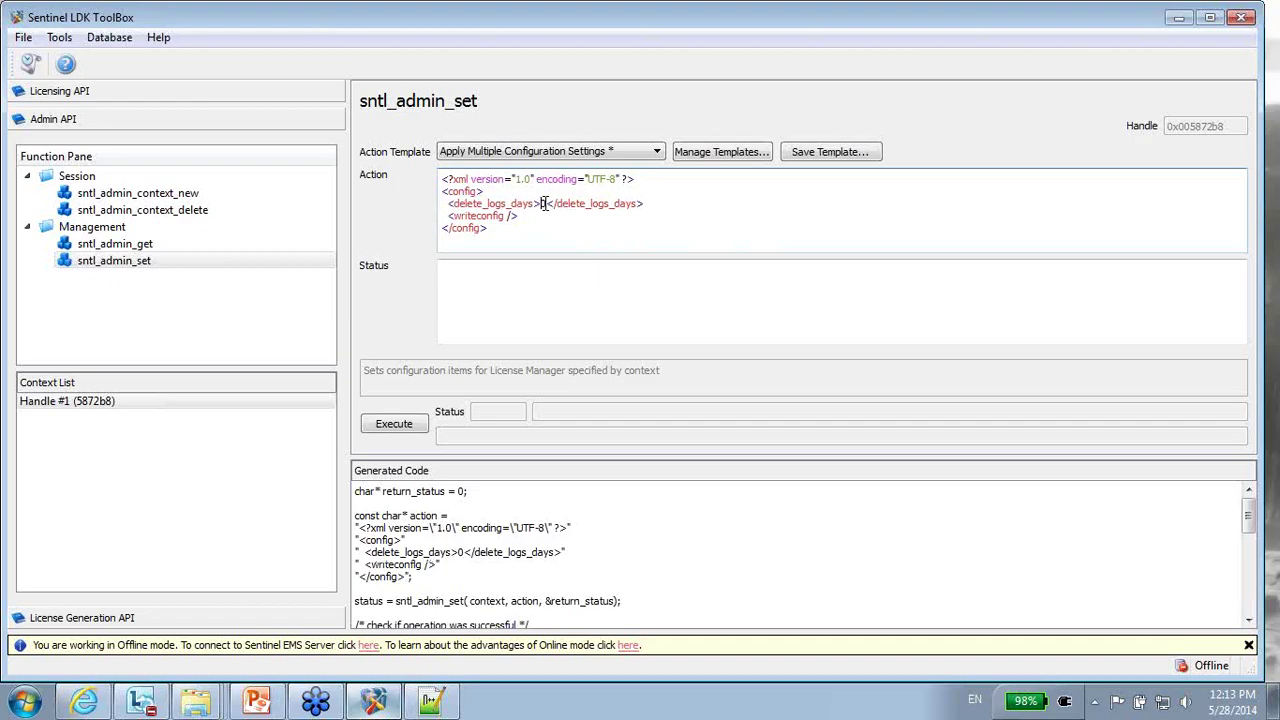
Step: Try to change the delete_logs_days value to 44 in the action XML and execute sntl_admin_set
key(shift+Up)
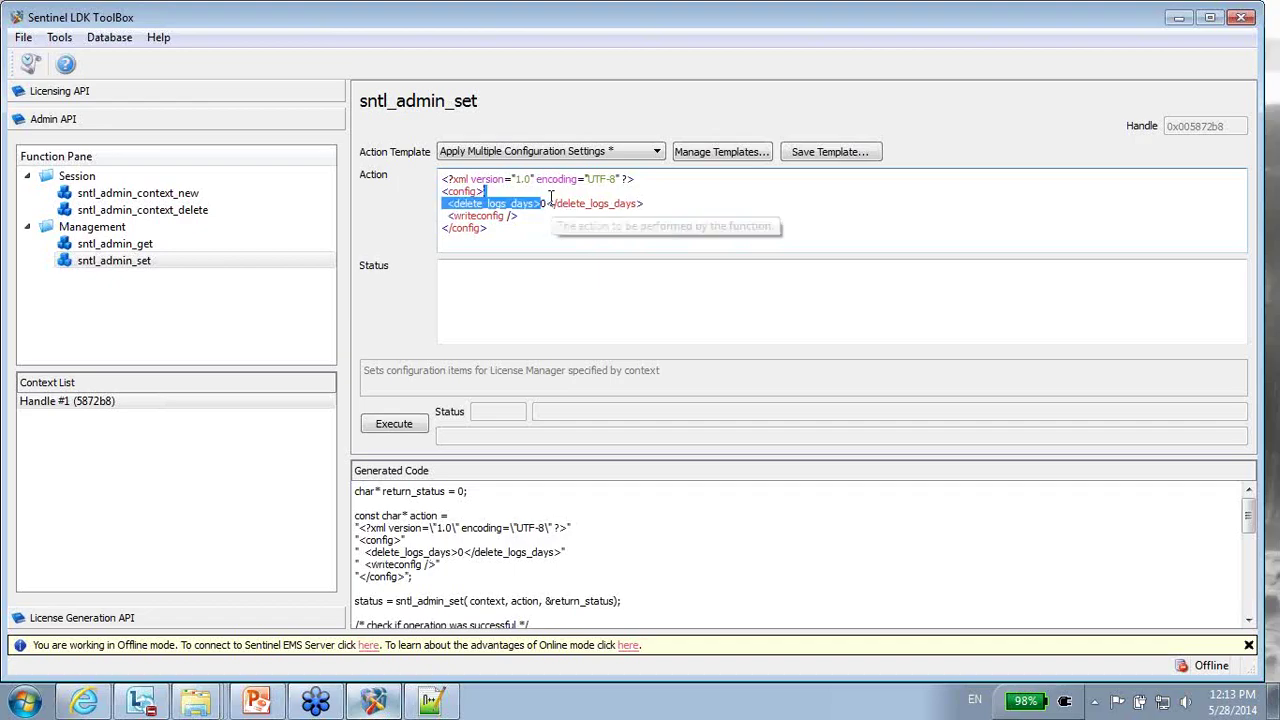
text(440</delete_logs_days>)
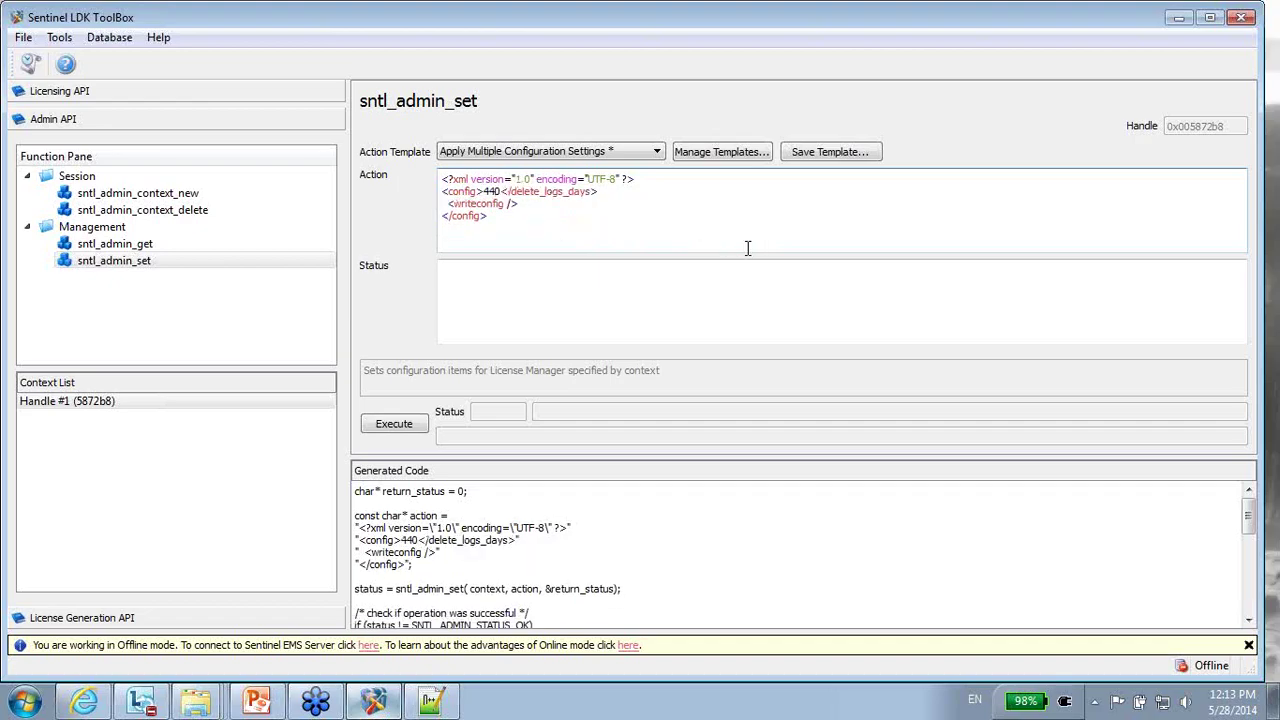
key(Delete)
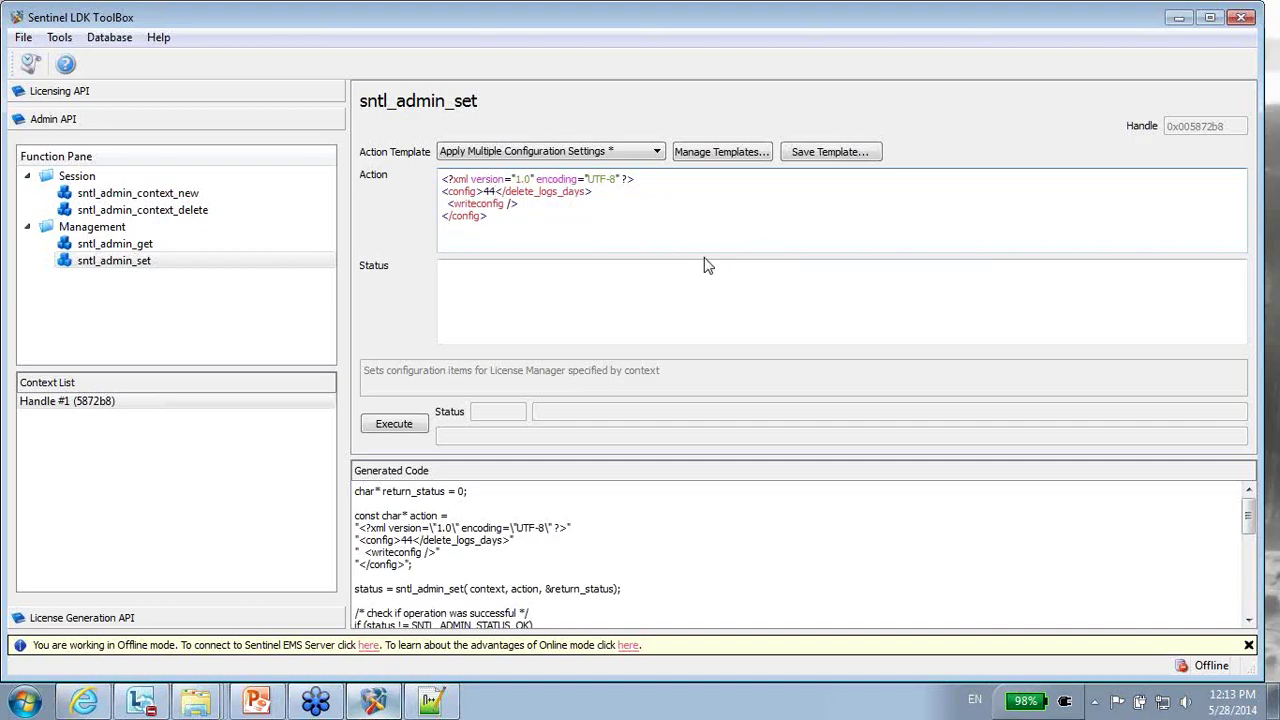
click(404, 427)
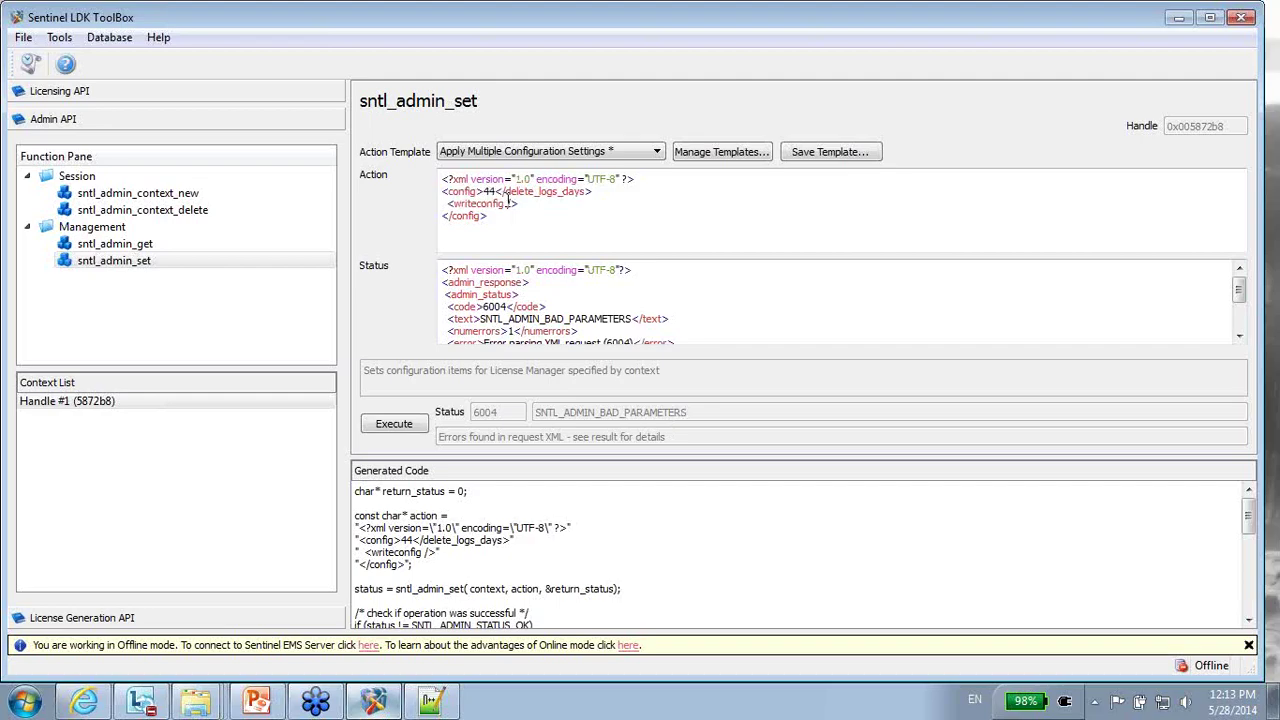
Step: Reload the original Apply Multiple Configuration Settings template and replace its entries above writeconfig with the copied delete_logs_days element
click(657, 152)
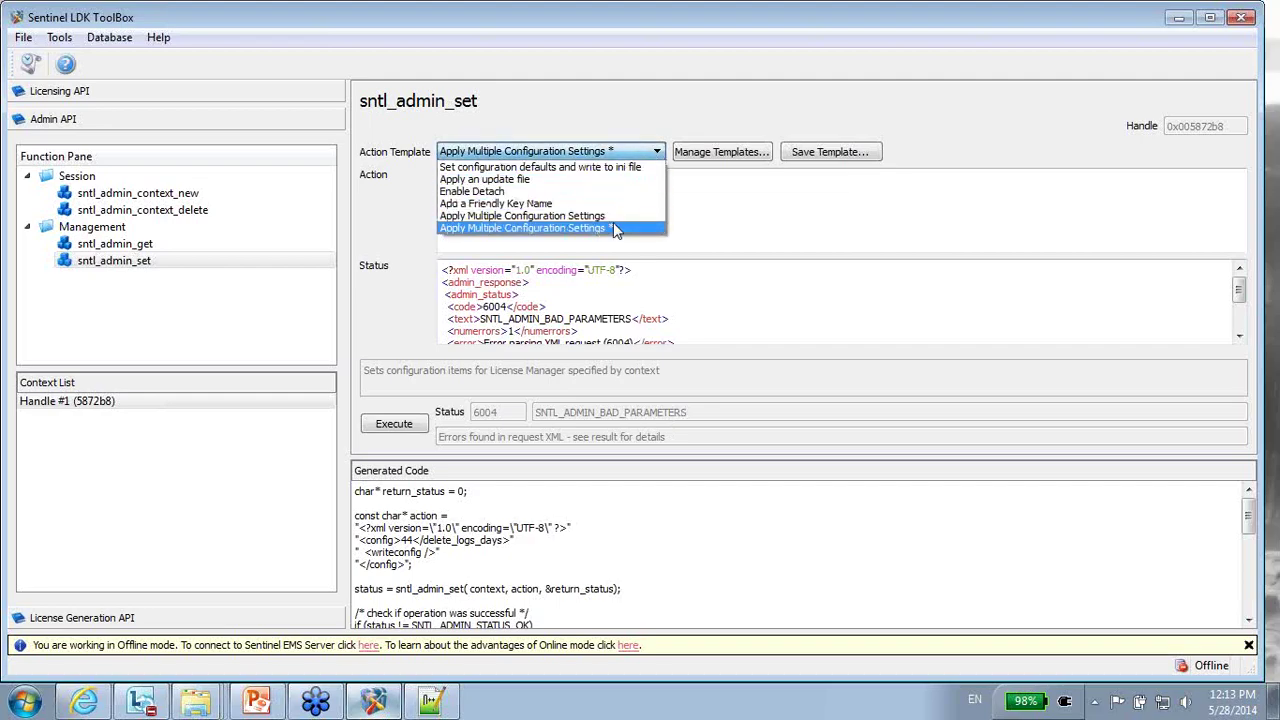
click(613, 224)
click(657, 153)
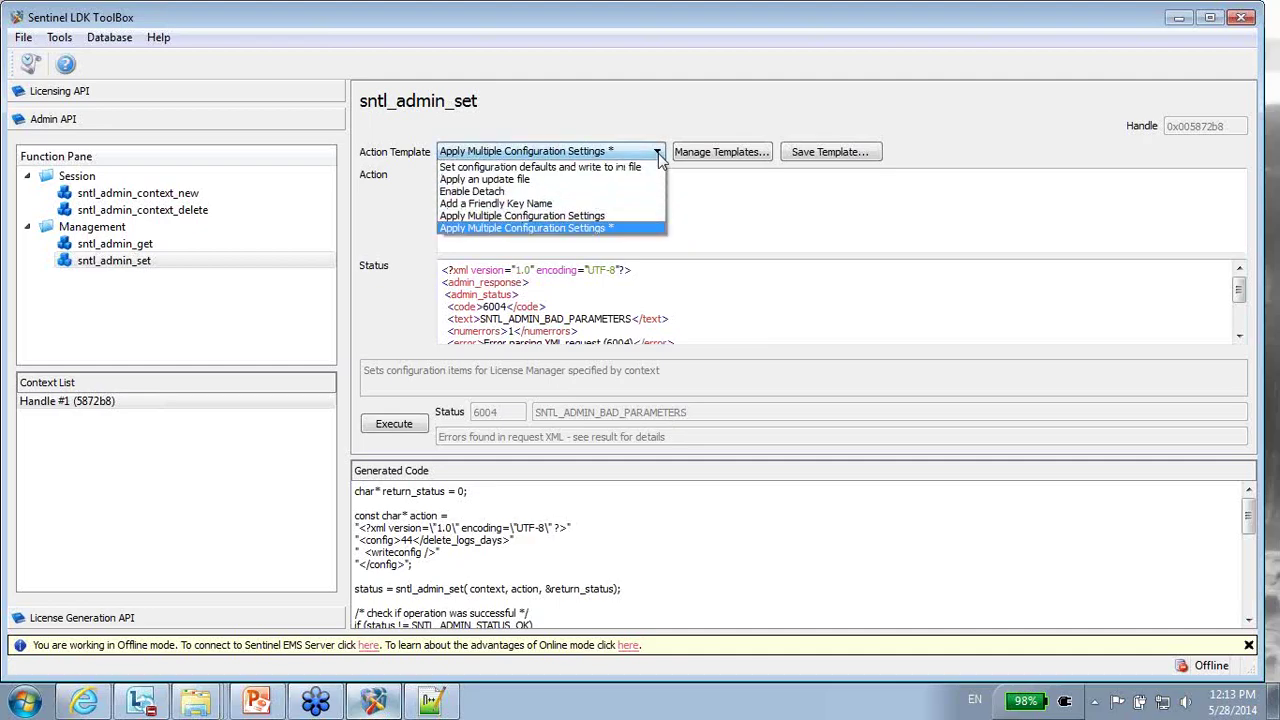
click(610, 215)
drag(443, 202, 750, 216)
key(Delete)
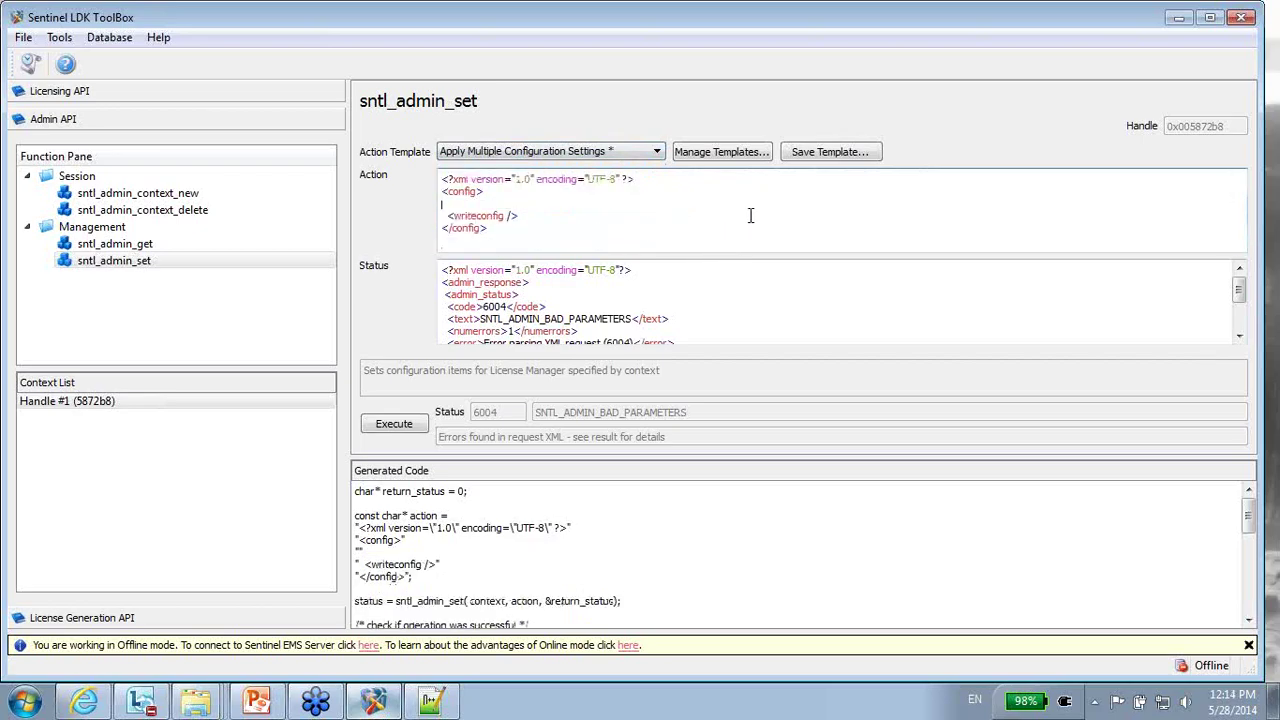
key(Return)
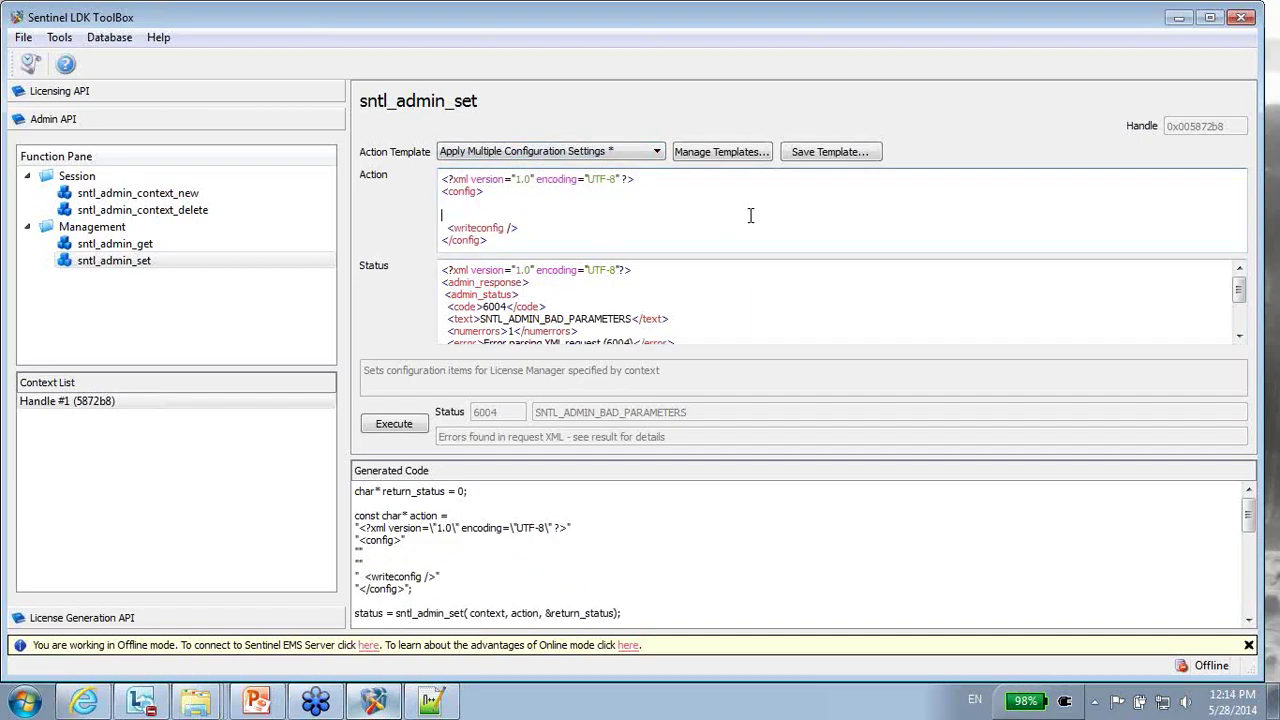
text(<delete_logs_days>0</delete_logs_days>)
key(Return)
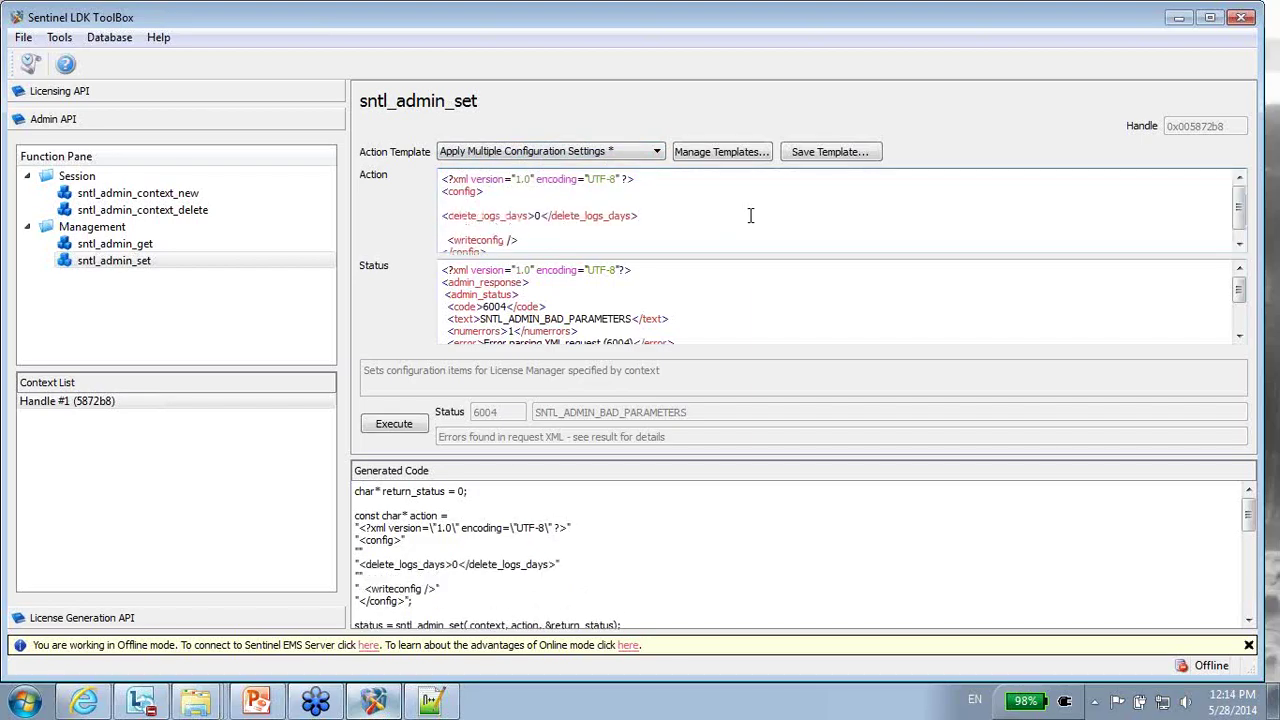
Step: Set the delete_logs_days value to 44 in the action XML and execute sntl_admin_set
double_click(537, 215)
text(44)
click(400, 421)
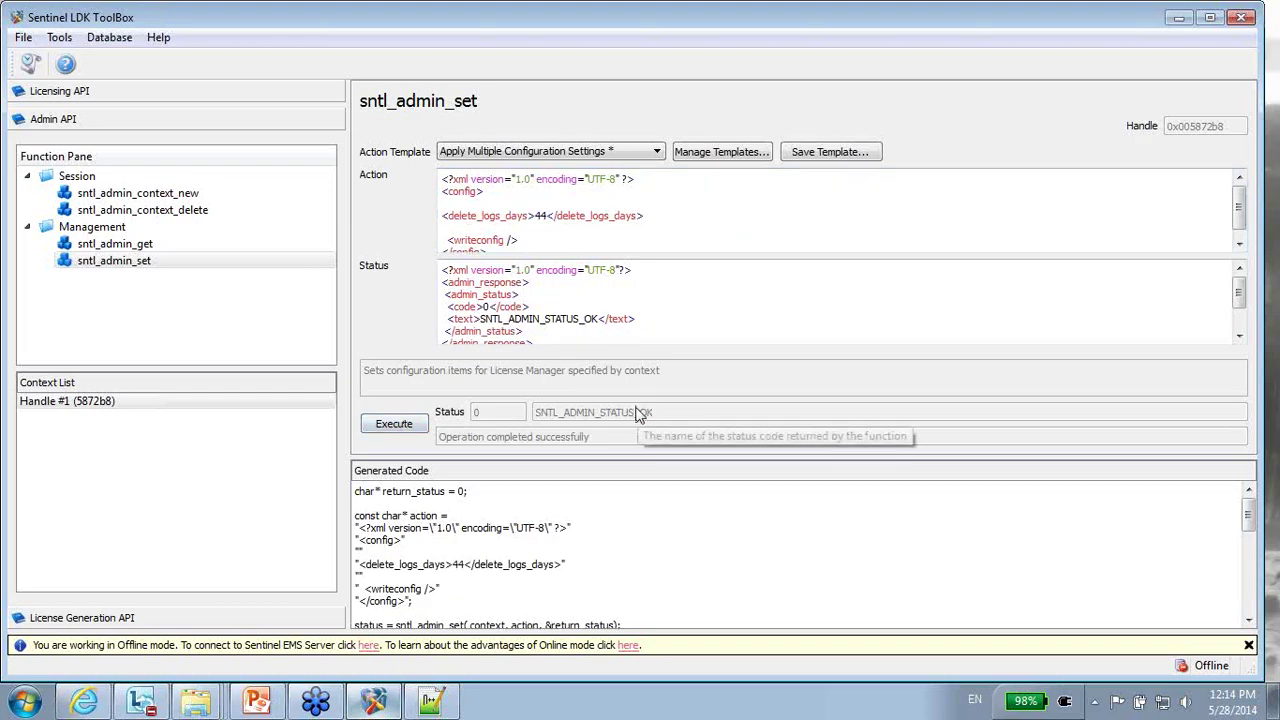
Step: Check Days Before Deleting Log Files on the refreshed Admin Control Center configuration page, then return to ToolBox
click(85, 705)
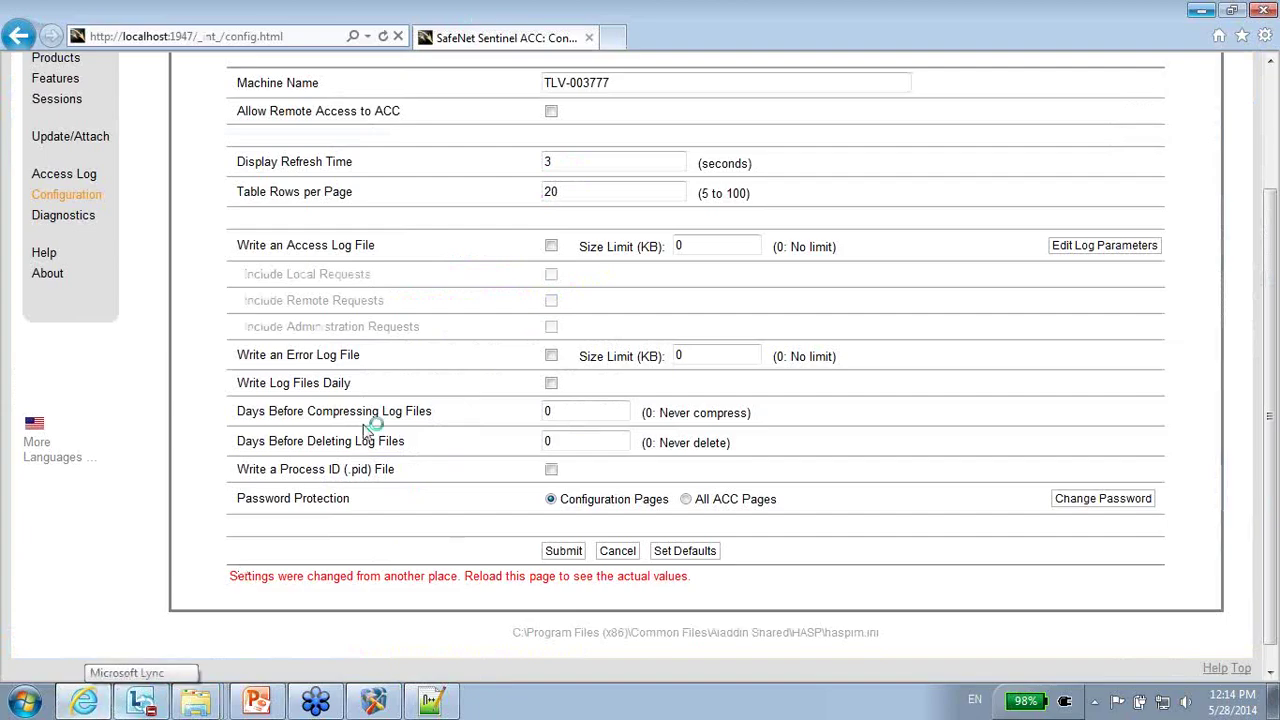
double_click(556, 441)
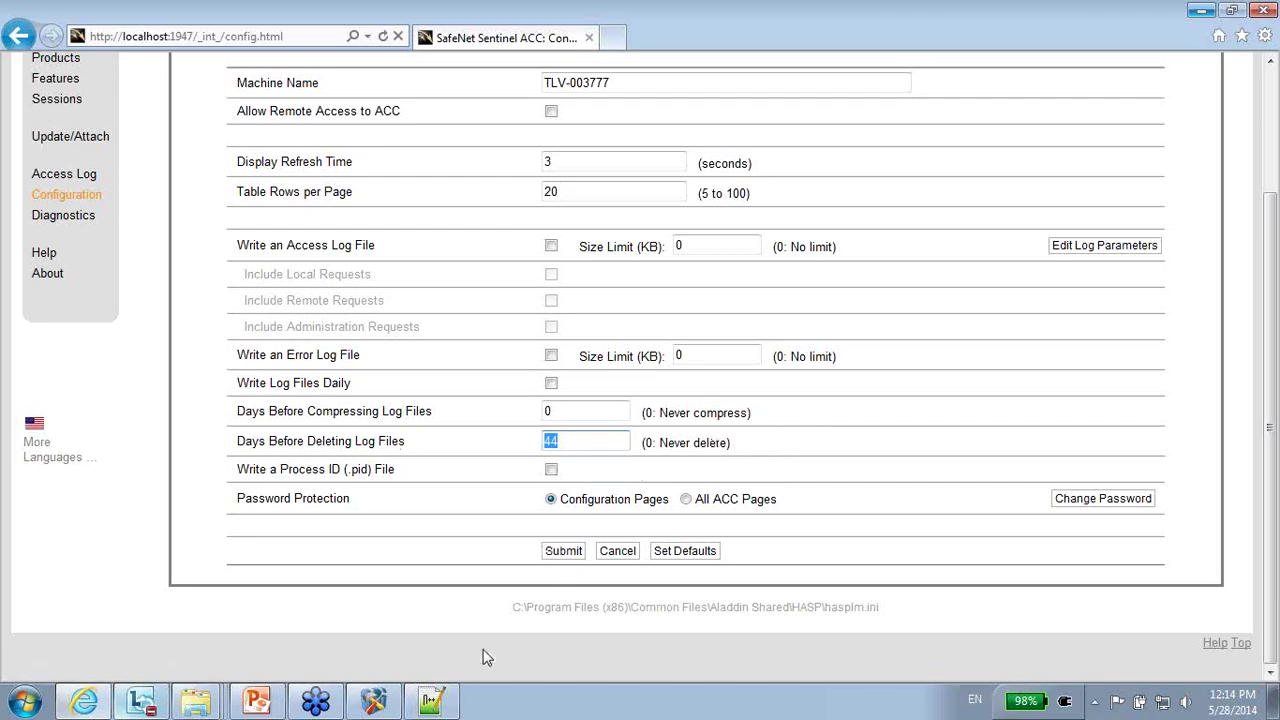
click(373, 700)
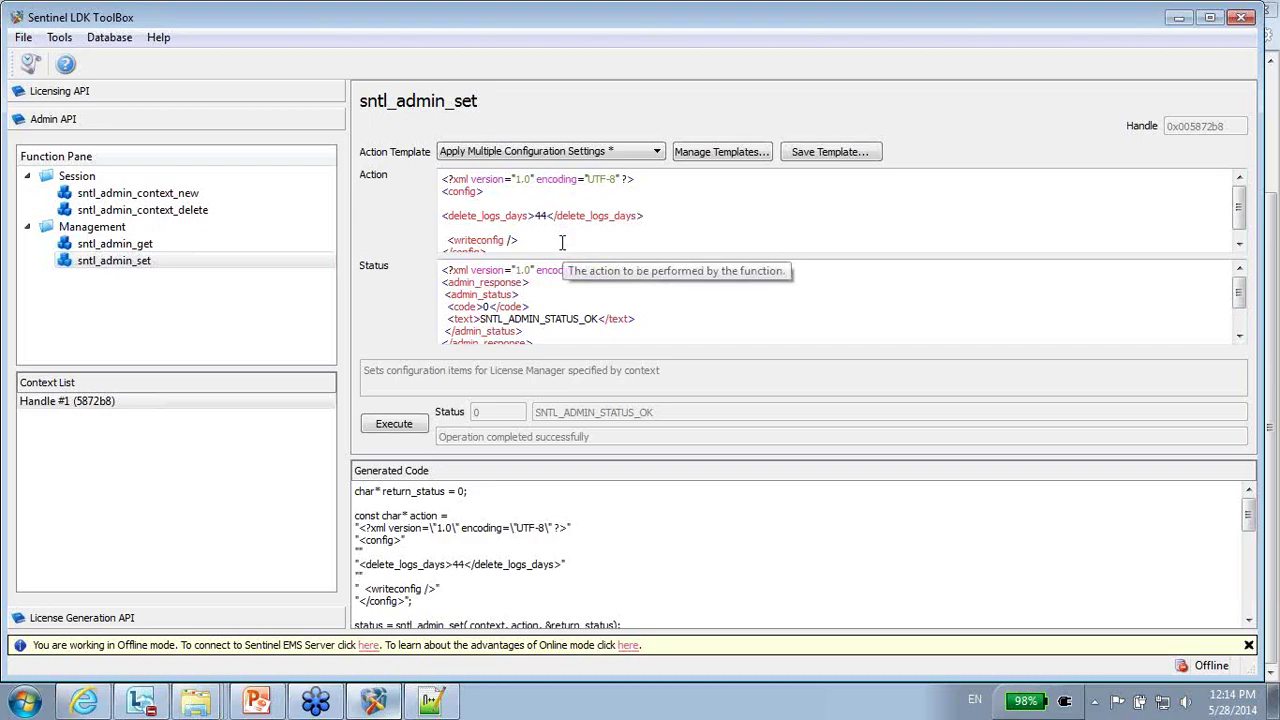
Step: Switch to the Admin API presentation in PowerPoint and go through the slides up to slide 7 on sntl_admin_context_new()
click(256, 700)
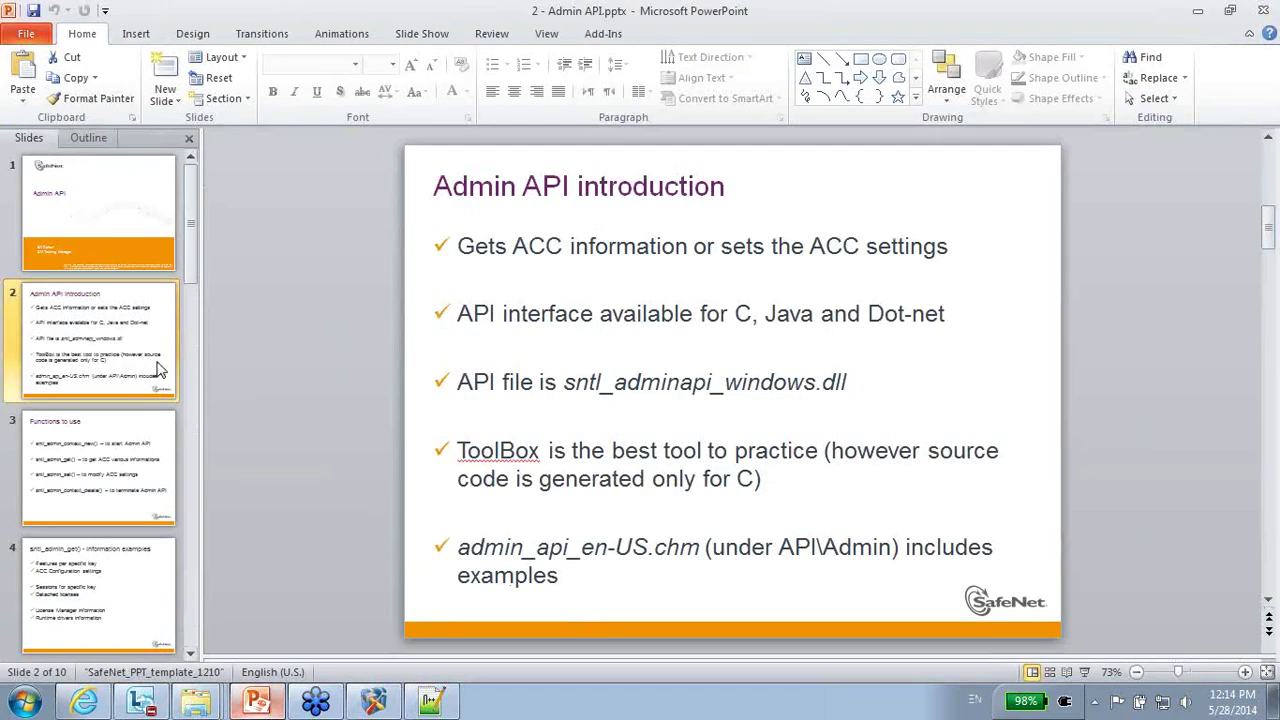
key(Down)
key(Down)
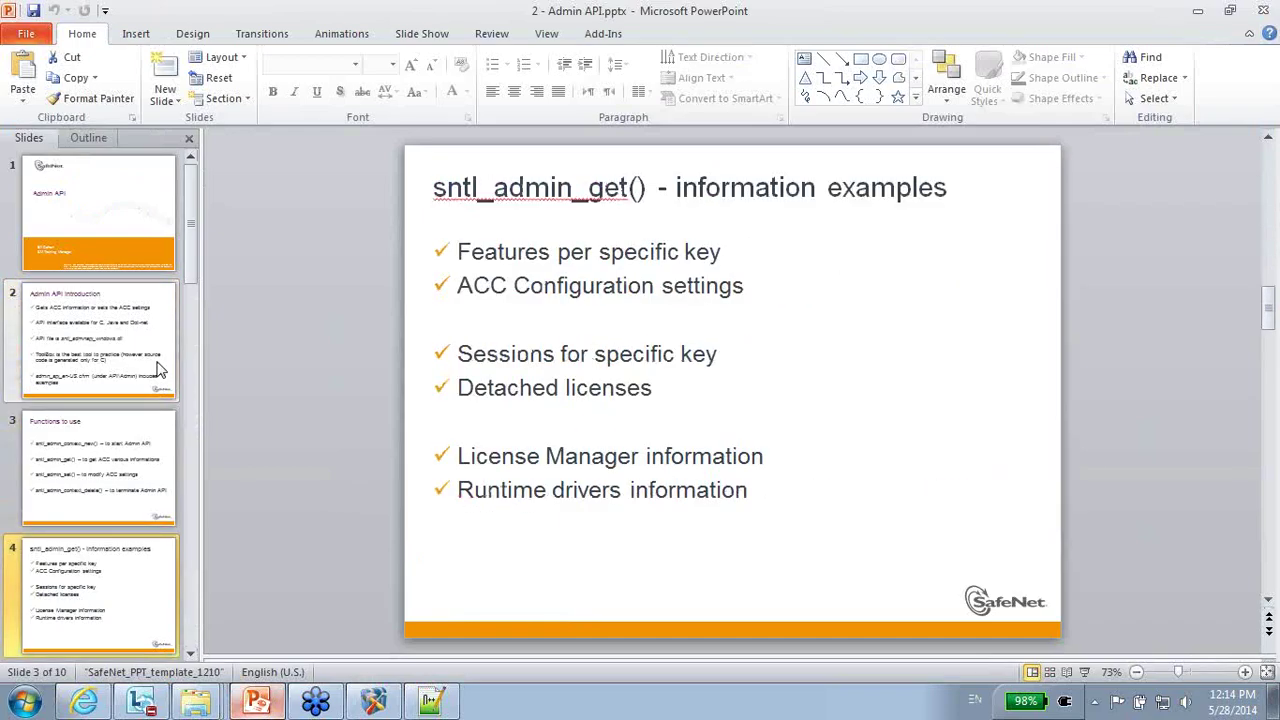
key(Down)
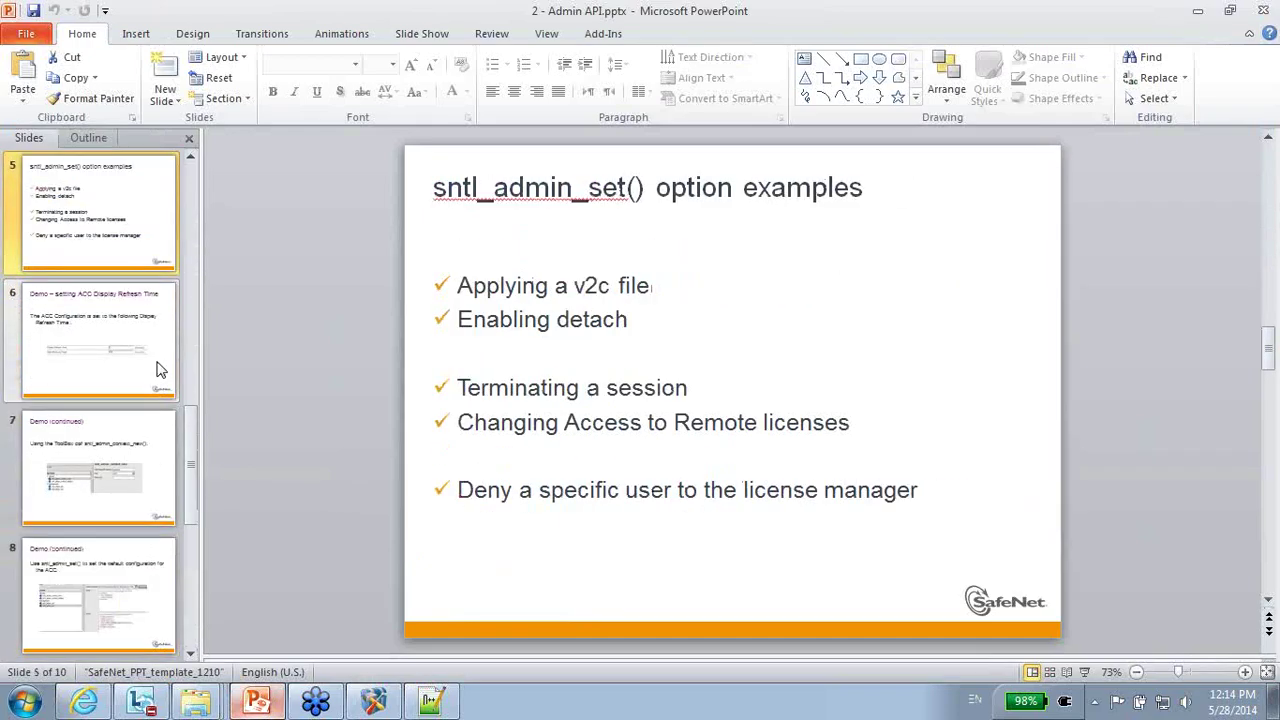
key(Down)
key(Down)
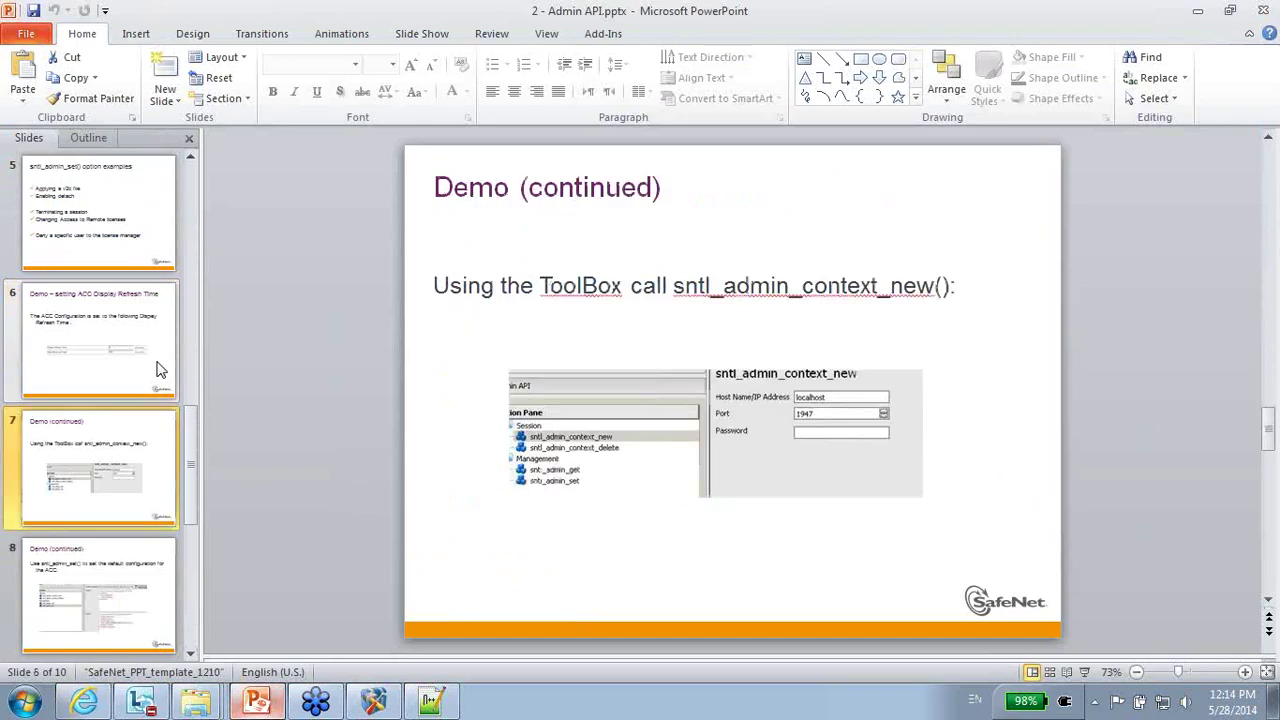
Step: Locate admin_api_en-US.chm and the language sample folders in the API\Admin folder, then return to the presentation
mouse_move(196, 700)
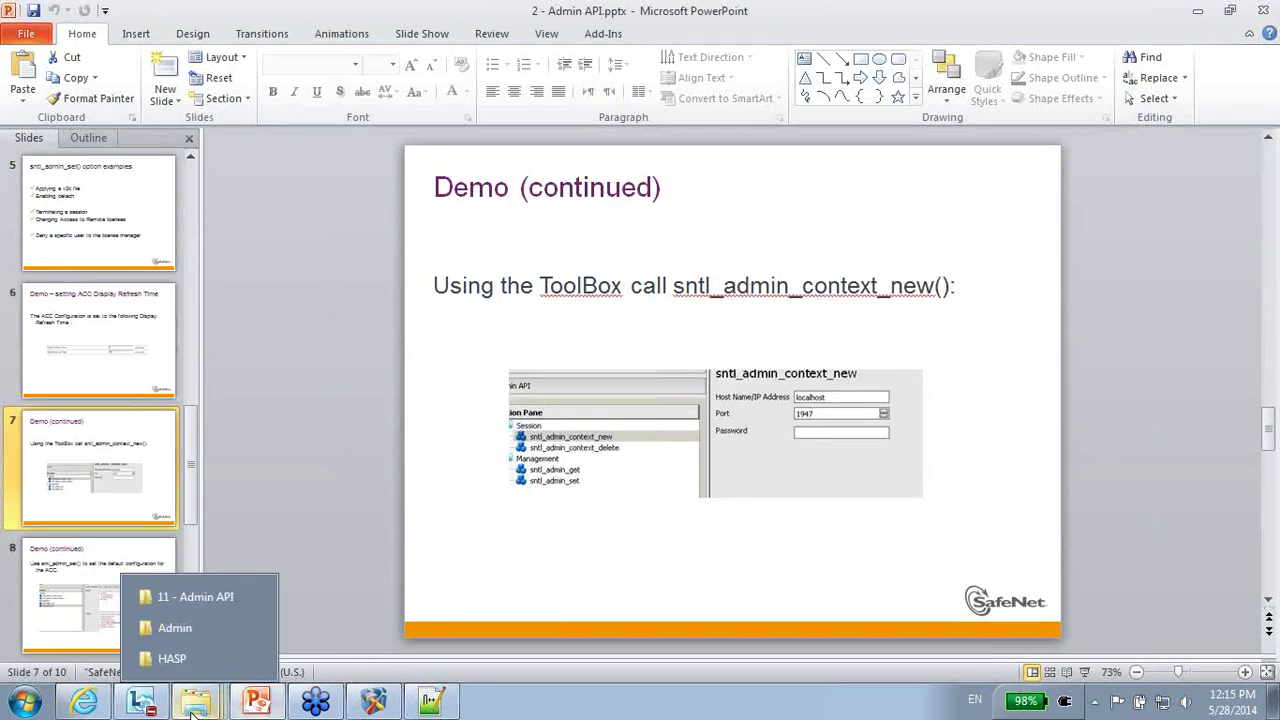
click(237, 598)
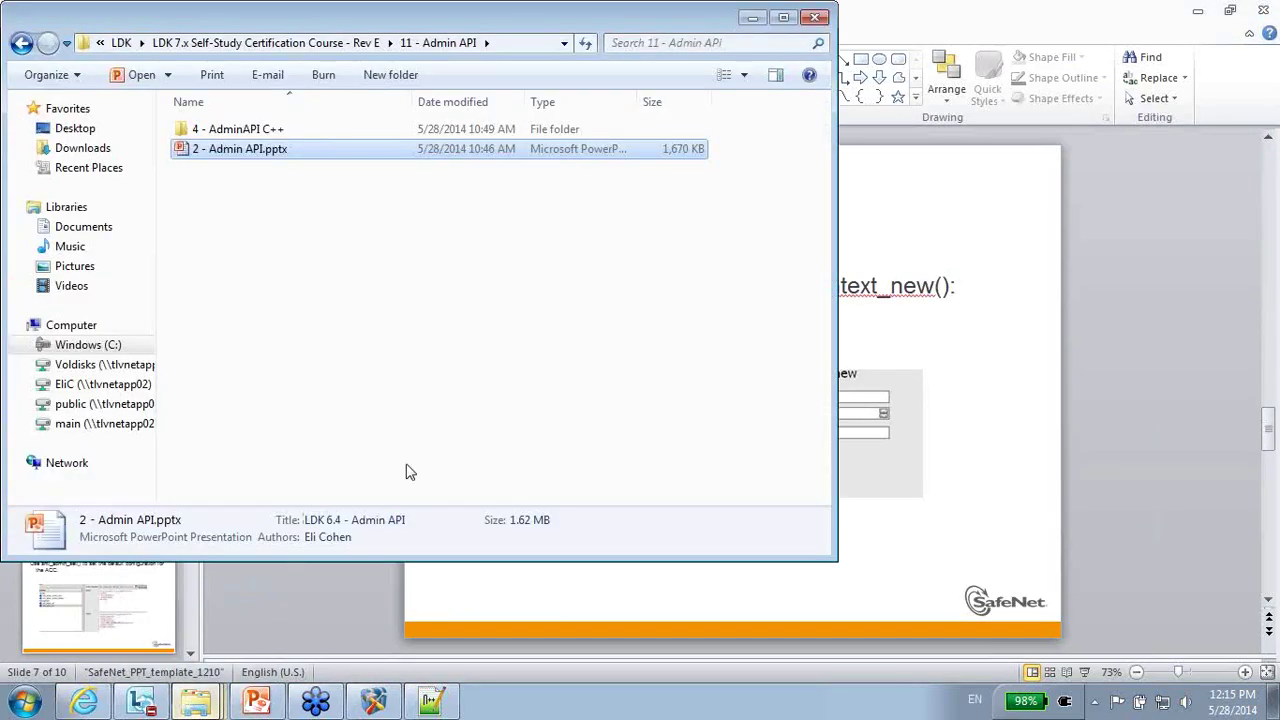
click(197, 704)
click(195, 628)
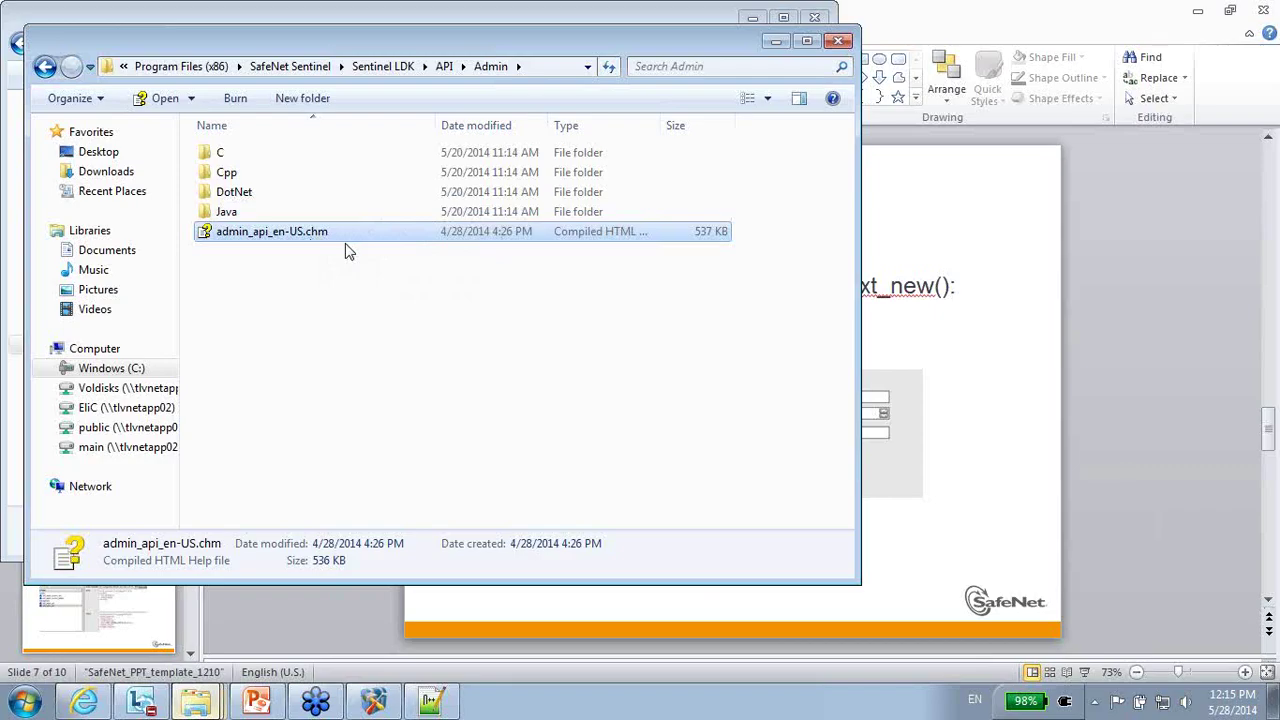
click(1037, 368)
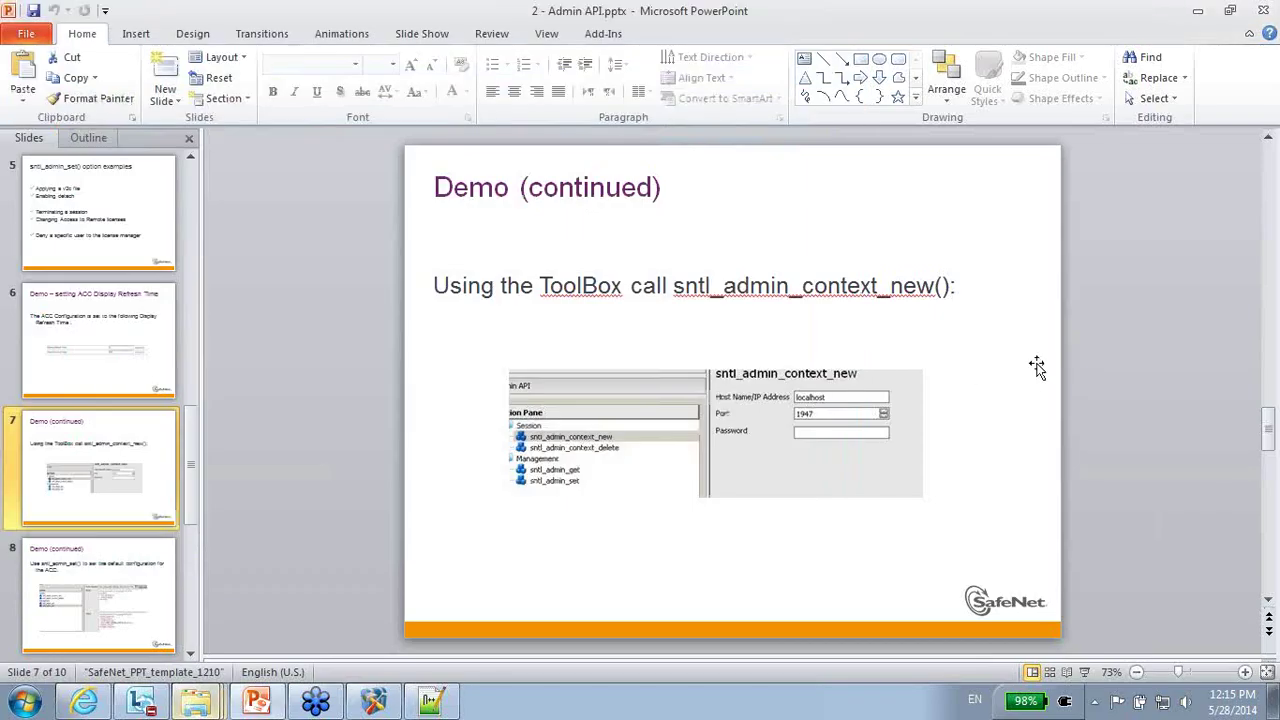